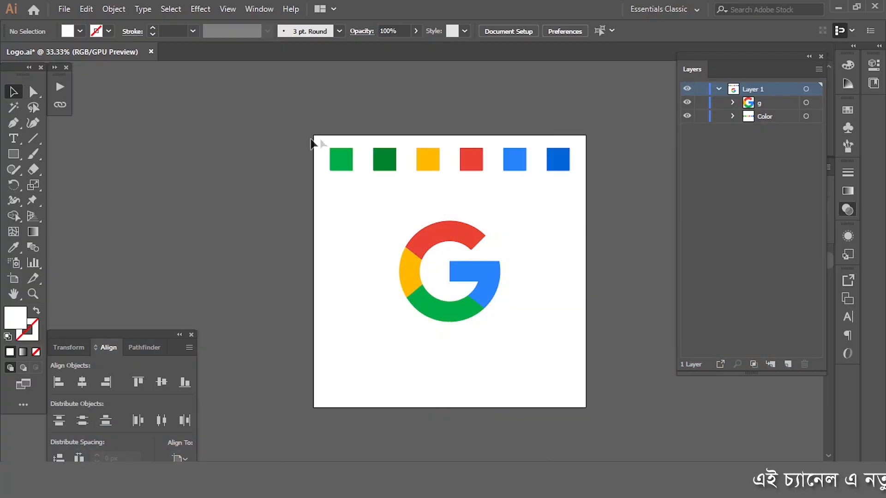
Examine the row of color squares and the finished multicolored G logo on the artboard.
{"action": "left_click_drag", "start_coordinate": [310, 144], "coordinate": [605, 191]}
{"action": "left_click", "coordinate": [563, 205]}
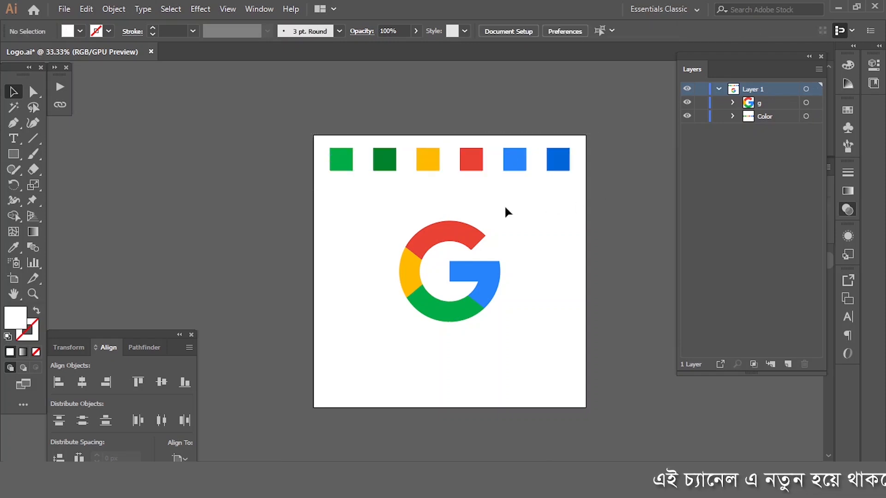
{"action": "left_click_drag", "start_coordinate": [269, 125], "coordinate": [496, 178]}
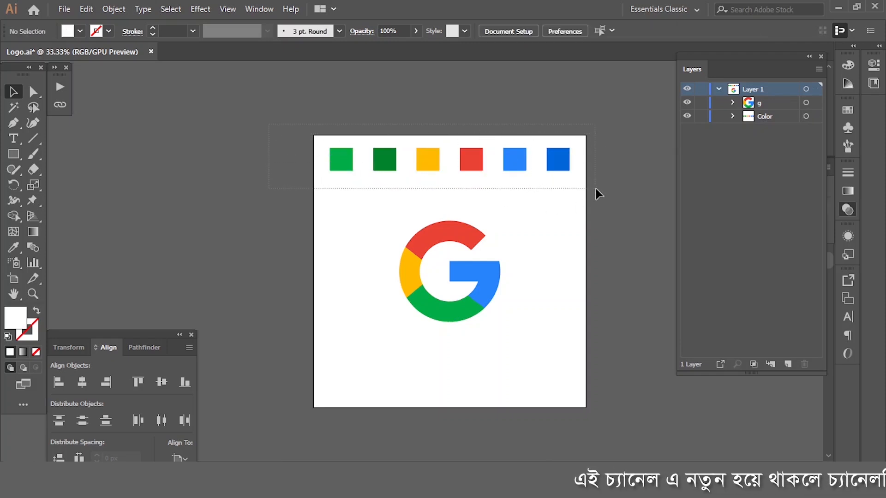
{"action": "left_click_drag", "start_coordinate": [596, 190], "coordinate": [596, 190]}
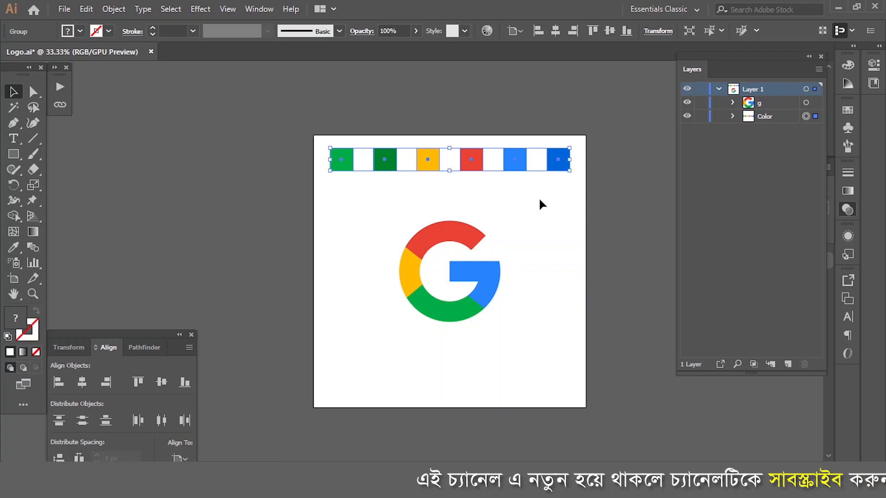
{"action": "left_click_drag", "start_coordinate": [354, 202], "coordinate": [539, 341]}
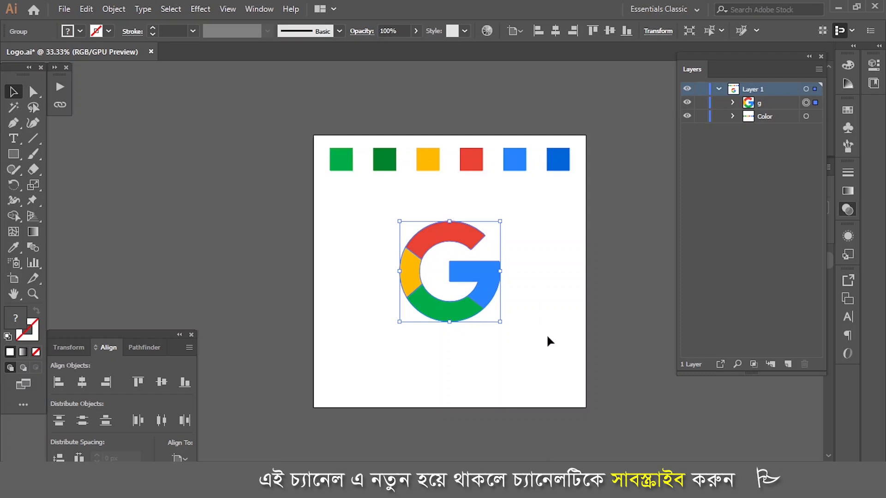
{"action": "left_click", "coordinate": [553, 334]}
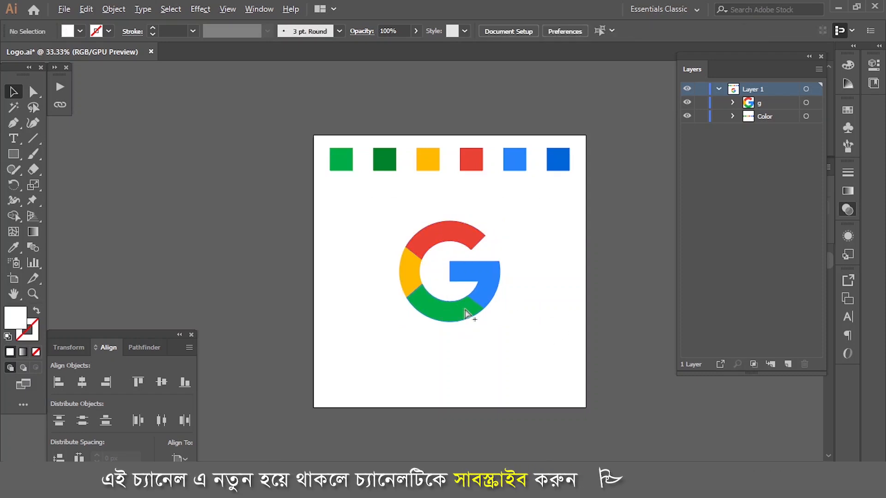
{"action": "scroll", "coordinate": [465, 310], "scroll_direction": "up", "scroll_amount": 2}
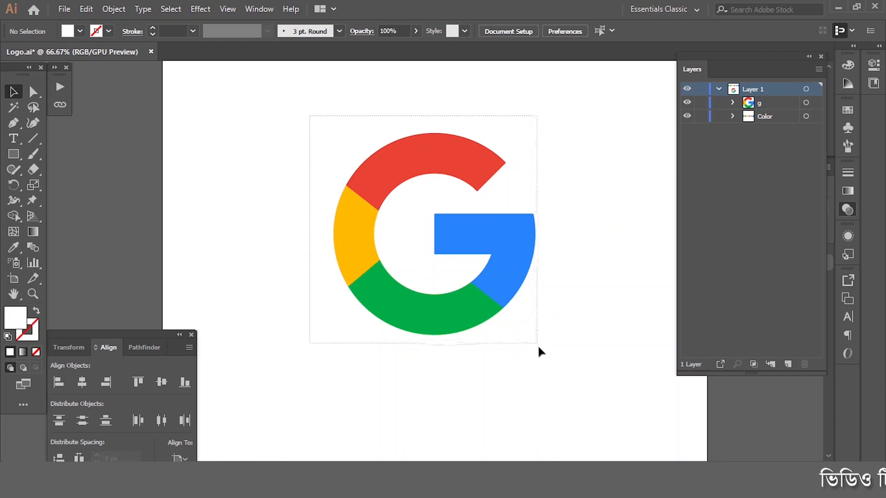
{"action": "left_click_drag", "start_coordinate": [552, 376], "coordinate": [552, 373]}
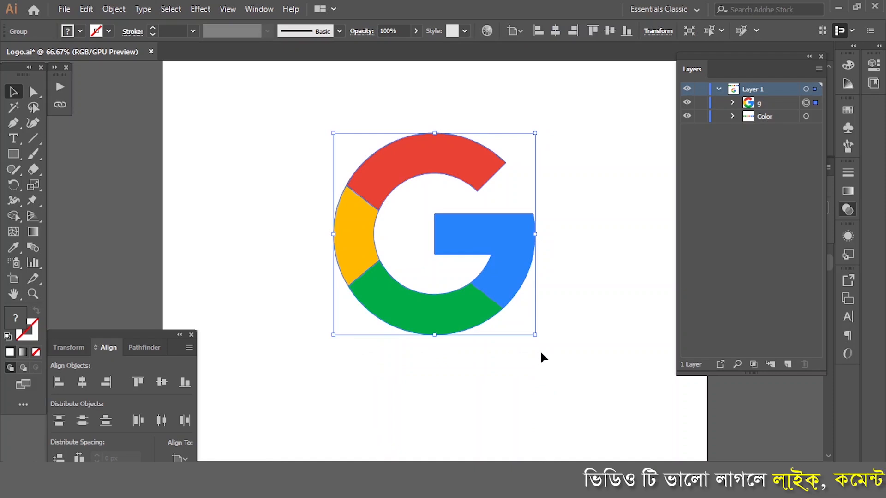
{"action": "left_click", "coordinate": [540, 352]}
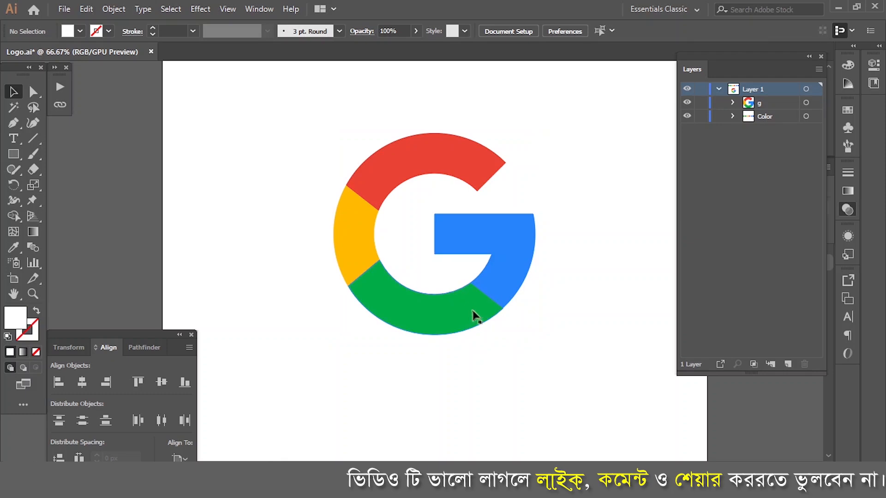
Scale the G logo down and move it to the artboard's upper-left area, just below the green squares.
{"action": "scroll", "coordinate": [446, 278], "scroll_direction": "down", "scroll_amount": 2}
{"action": "left_click", "coordinate": [487, 270]}
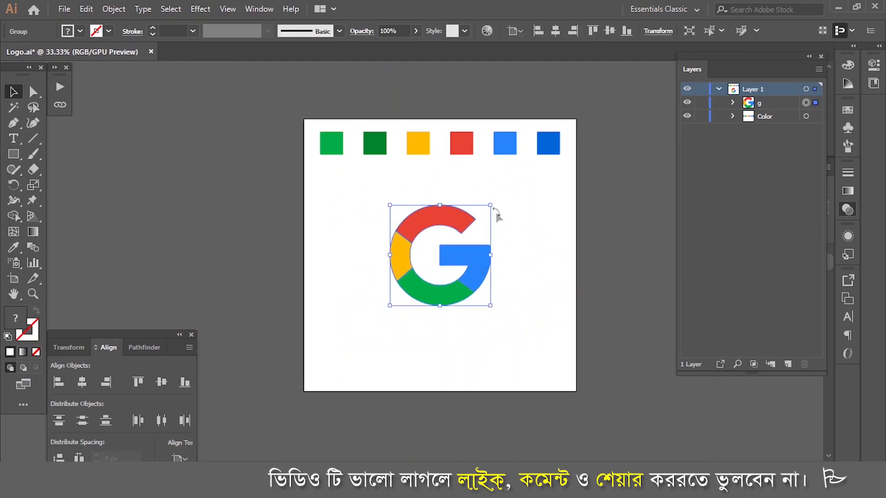
{"action": "left_click_drag", "start_coordinate": [491, 206], "coordinate": [474, 217]}
{"action": "left_click_drag", "start_coordinate": [464, 253], "coordinate": [380, 200]}
{"action": "left_click", "coordinate": [478, 262]}
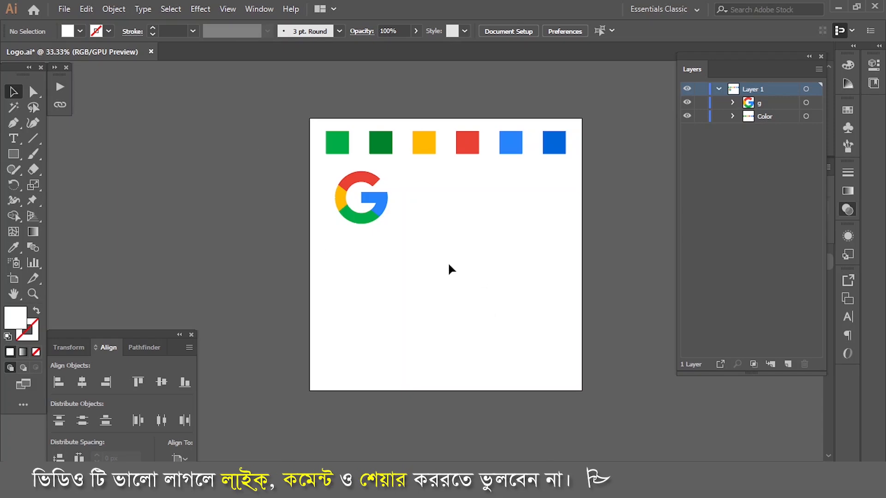
Turn on the center mark for Artboard 1 in its artboard options.
{"action": "double_click", "coordinate": [13, 279]}
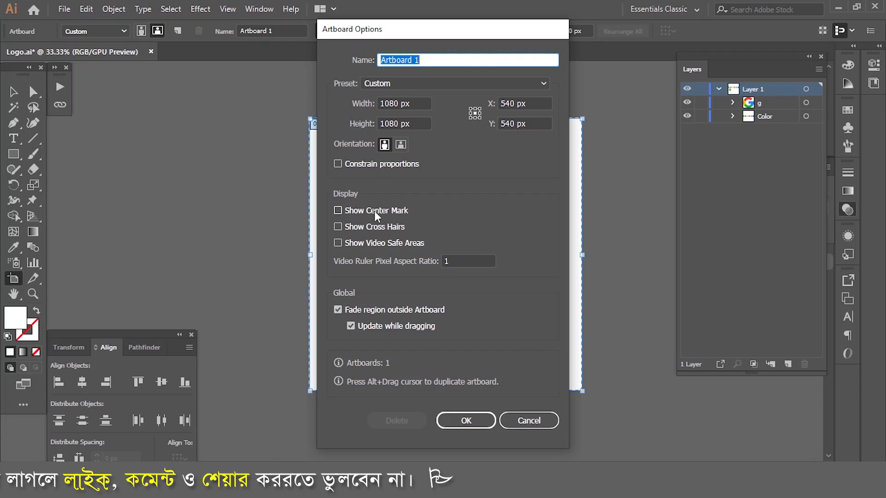
{"action": "left_click", "coordinate": [338, 210]}
{"action": "key", "text": "Return"}
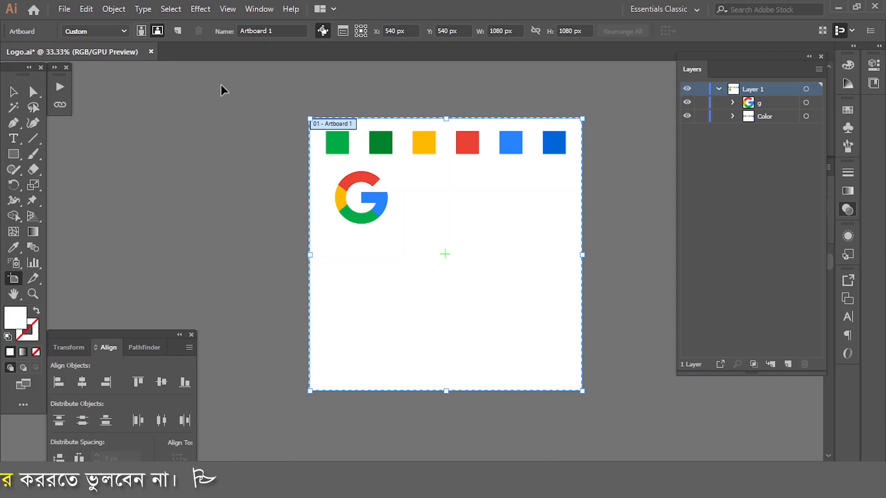
Show the rulers and place a horizontal and a vertical guide crossing near the artboard's center mark.
{"action": "key", "text": "ctrl+r"}
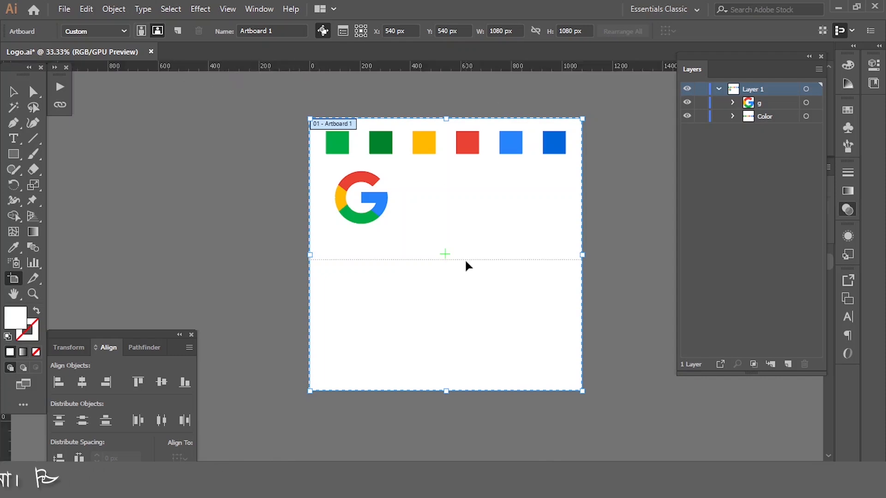
{"action": "left_click_drag", "start_coordinate": [443, 252], "coordinate": [444, 254]}
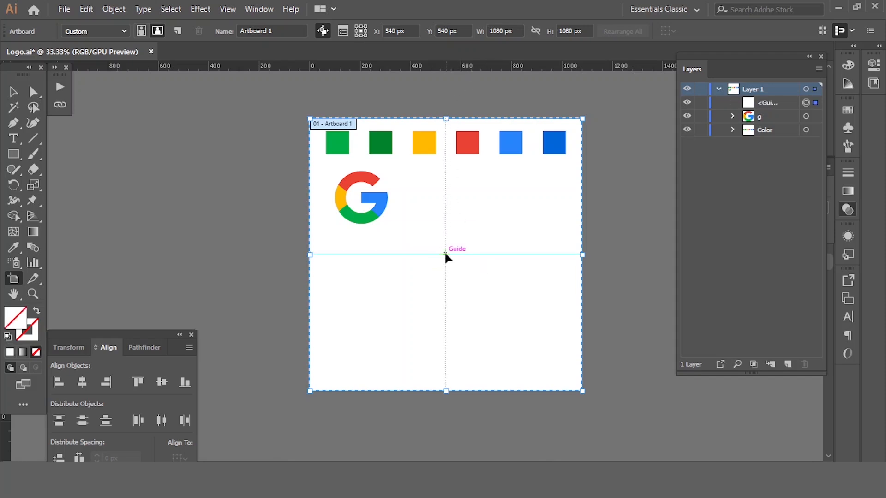
{"action": "left_click_drag", "start_coordinate": [443, 254], "coordinate": [445, 253]}
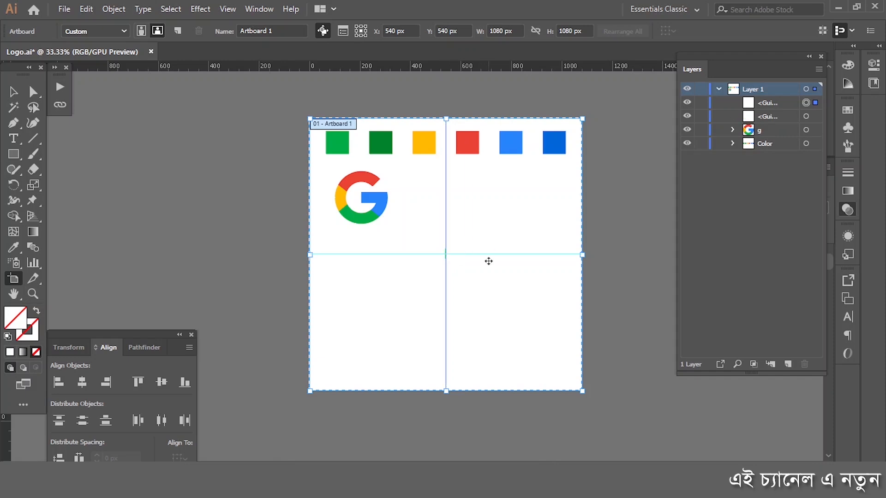
Unlock the guides so they can be repositioned.
{"action": "scroll", "coordinate": [444, 255], "scroll_direction": "up", "scroll_amount": 10}
{"action": "key", "text": "v"}
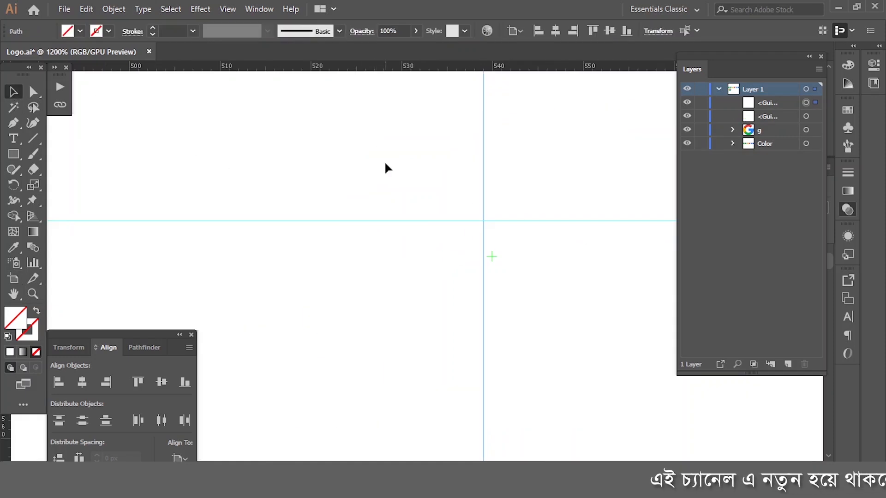
{"action": "right_click", "coordinate": [380, 136]}
{"action": "left_click", "coordinate": [436, 252]}
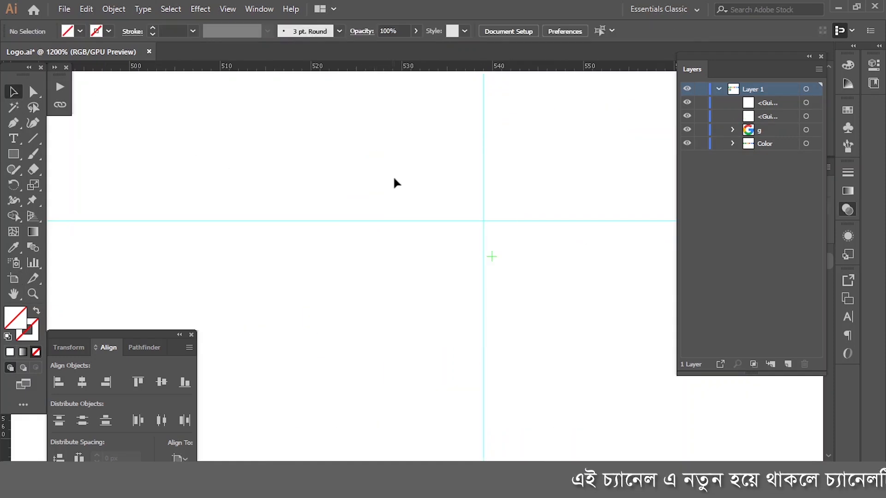
Align the vertical and horizontal guides to the exact center of the artboard and lock the guides.
{"action": "left_click", "coordinate": [482, 276]}
{"action": "left_click", "coordinate": [82, 383]}
{"action": "left_click", "coordinate": [566, 220]}
{"action": "left_click", "coordinate": [161, 382]}
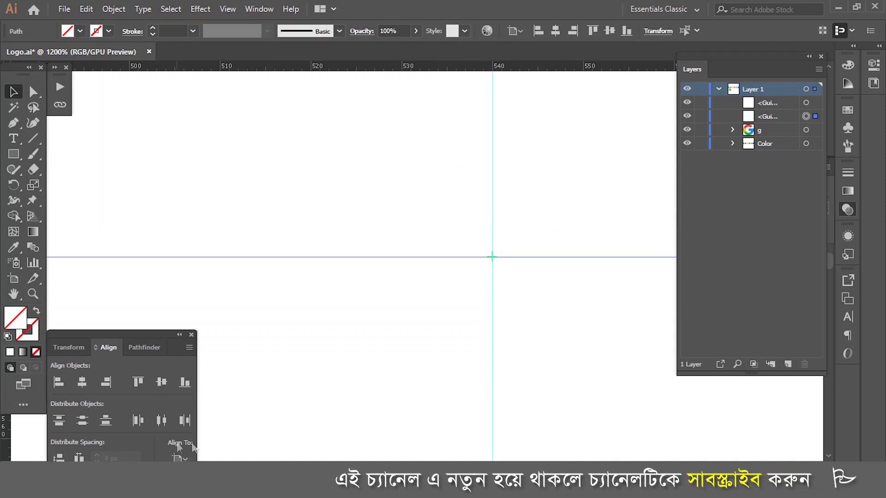
{"action": "left_click", "coordinate": [179, 458]}
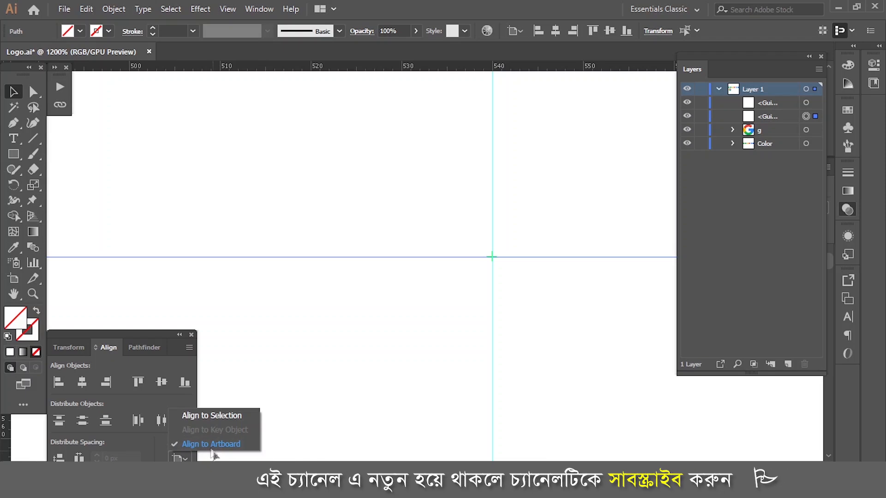
{"action": "key", "text": "ctrl+0"}
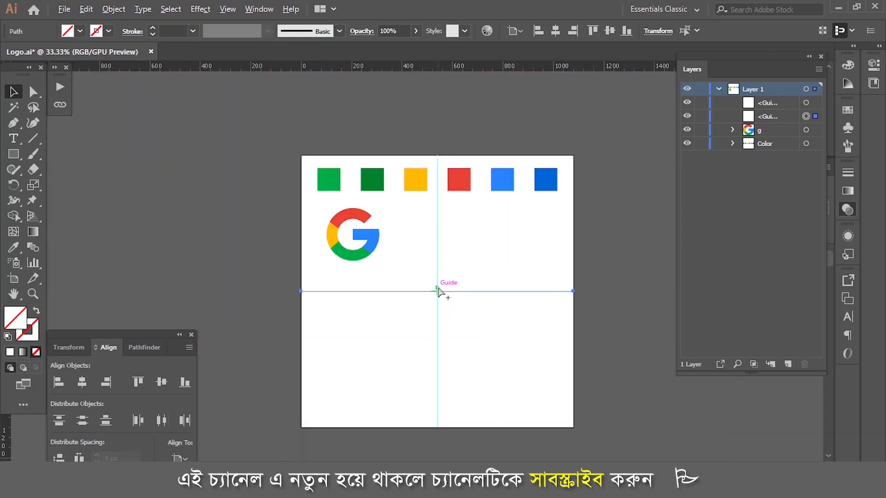
{"action": "right_click", "coordinate": [484, 249]}
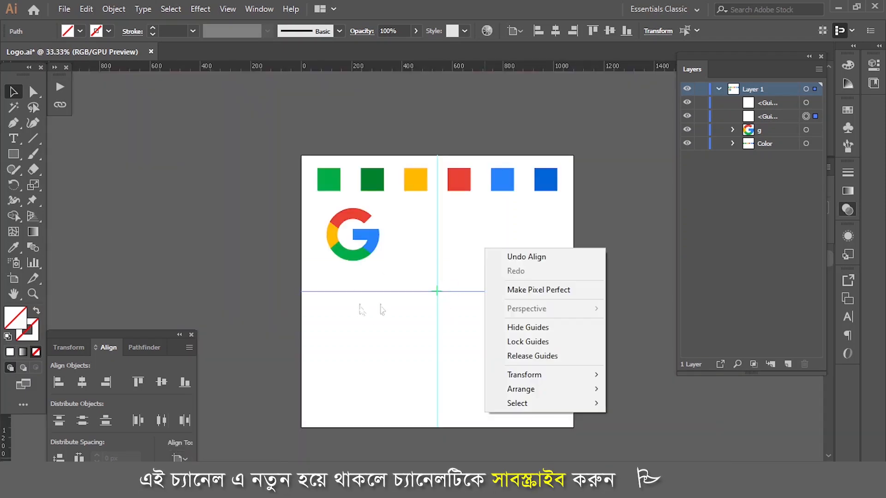
{"action": "left_click", "coordinate": [522, 345]}
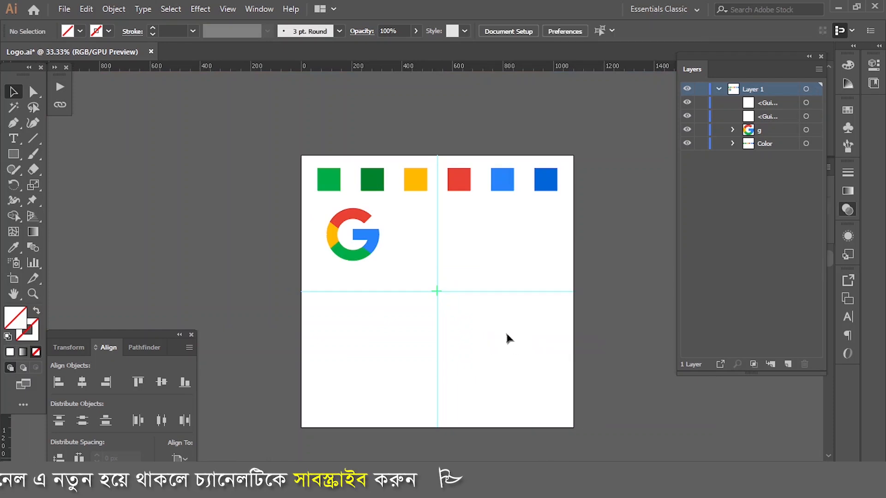
Create a 400 × 400 px circle with the Ellipse tool, starting at the guide intersection.
{"action": "key", "text": "ctrl+equal"}
{"action": "left_click_drag", "start_coordinate": [12, 158], "coordinate": [65, 185]}
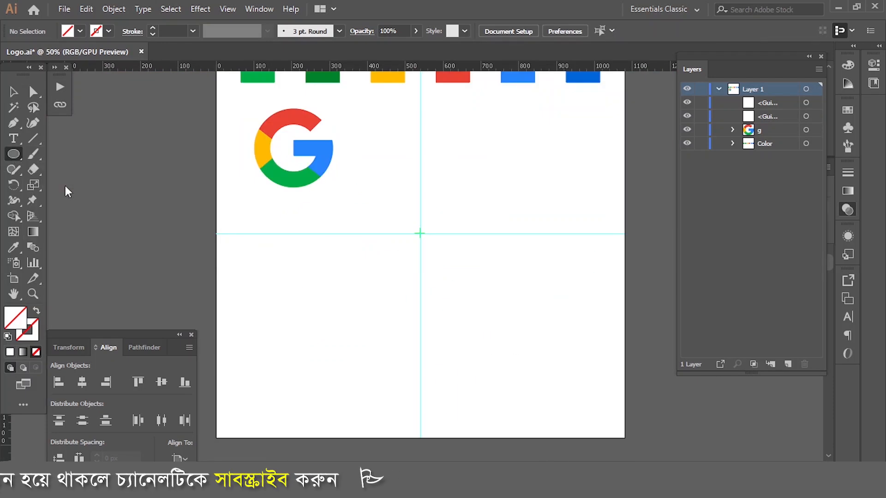
{"action": "left_click", "coordinate": [420, 233]}
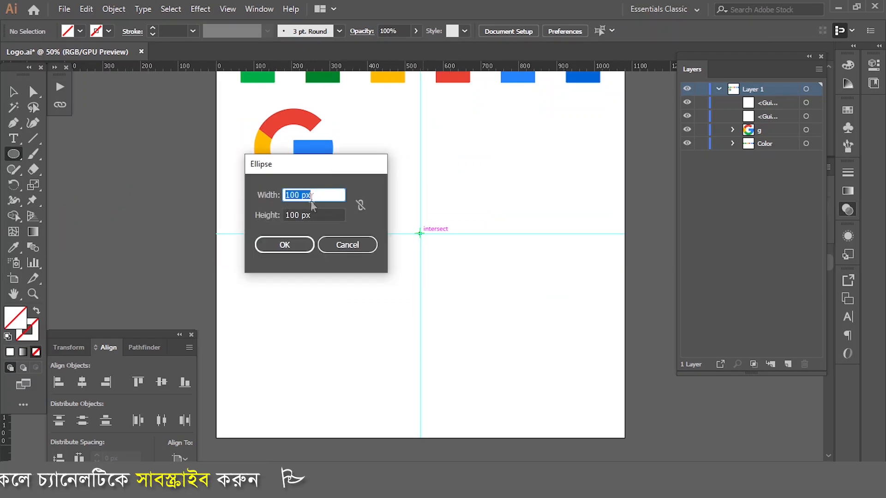
{"action": "type", "text": "400"}
{"action": "key", "text": "Tab"}
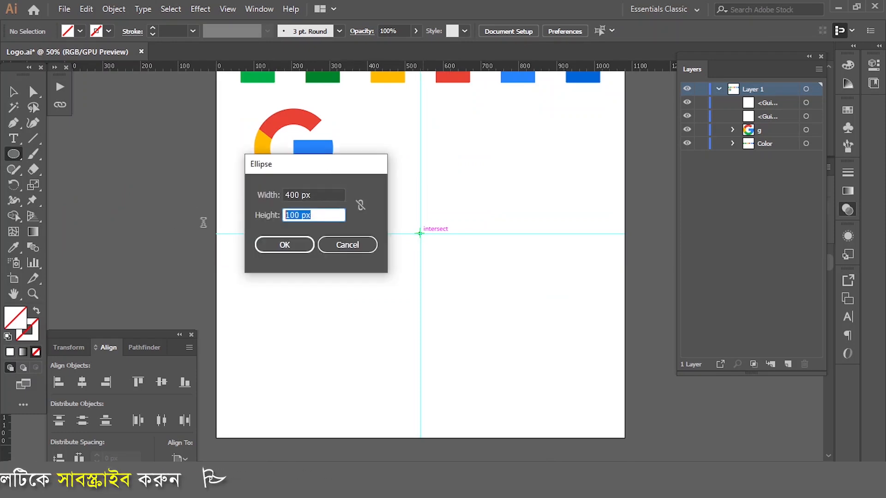
{"action": "type", "text": "400"}
{"action": "key", "text": "Return"}
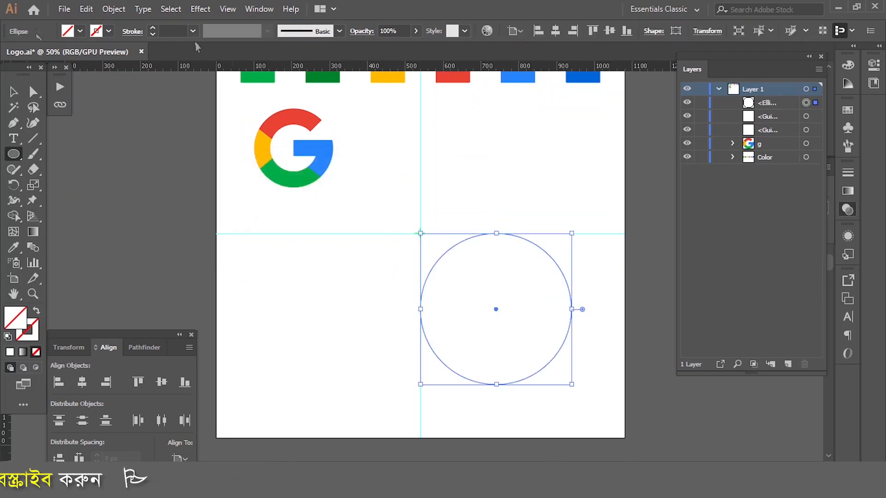
Center the circle horizontally and vertically on the artboard.
{"action": "key", "text": "v"}
{"action": "left_click", "coordinate": [82, 382]}
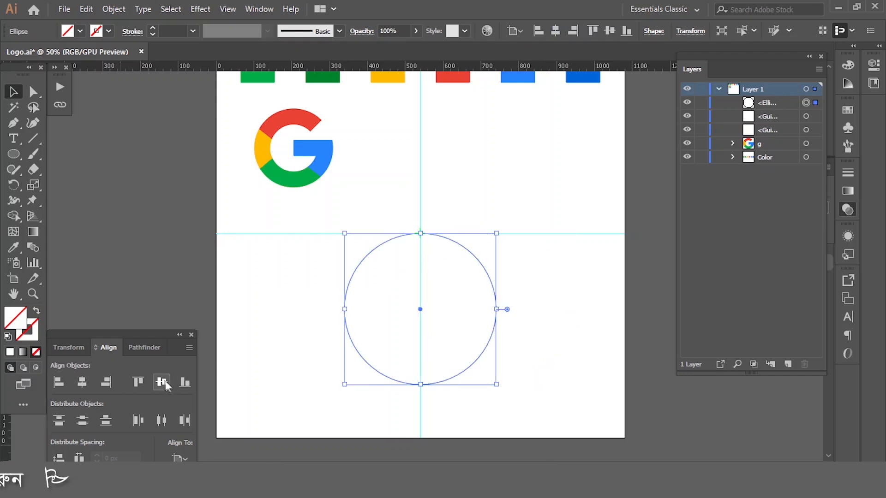
{"action": "left_click", "coordinate": [162, 382]}
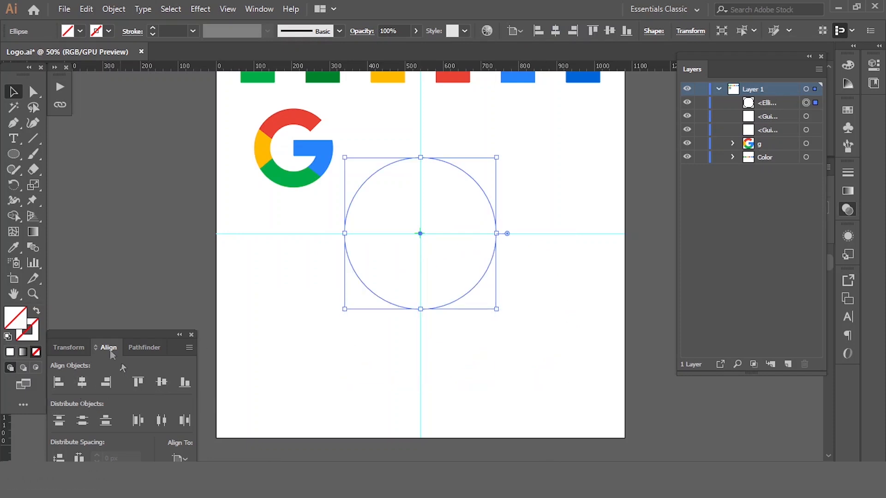
Fill the 400 px circle with the black swatch and deselect it.
{"action": "left_click", "coordinate": [503, 330]}
{"action": "left_click_drag", "start_coordinate": [503, 331], "coordinate": [442, 212]}
{"action": "left_click", "coordinate": [14, 250]}
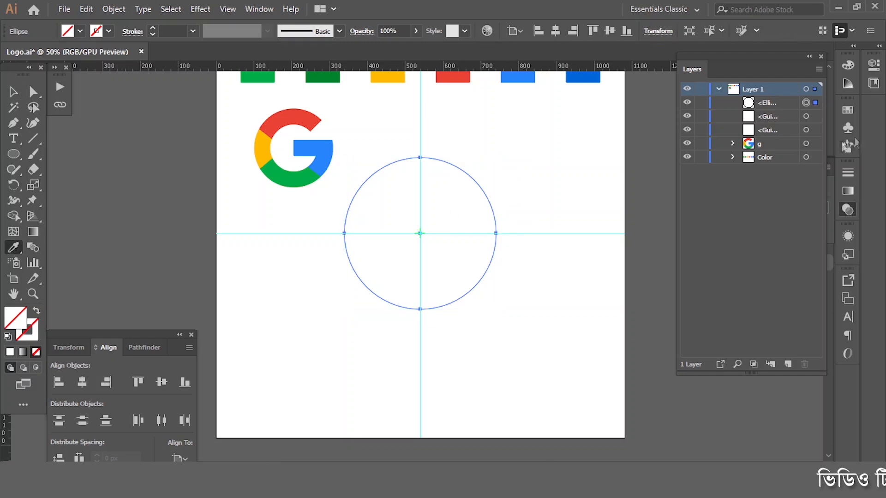
{"action": "left_click", "coordinate": [851, 109]}
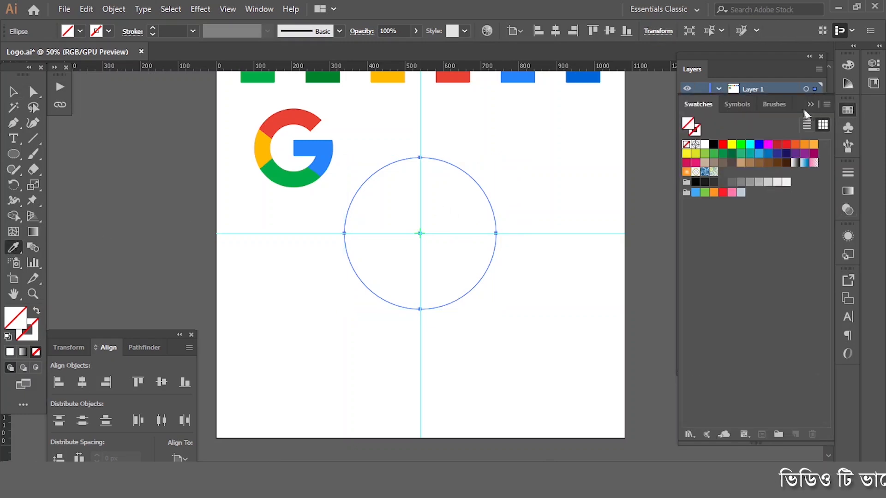
{"action": "left_click", "coordinate": [713, 145]}
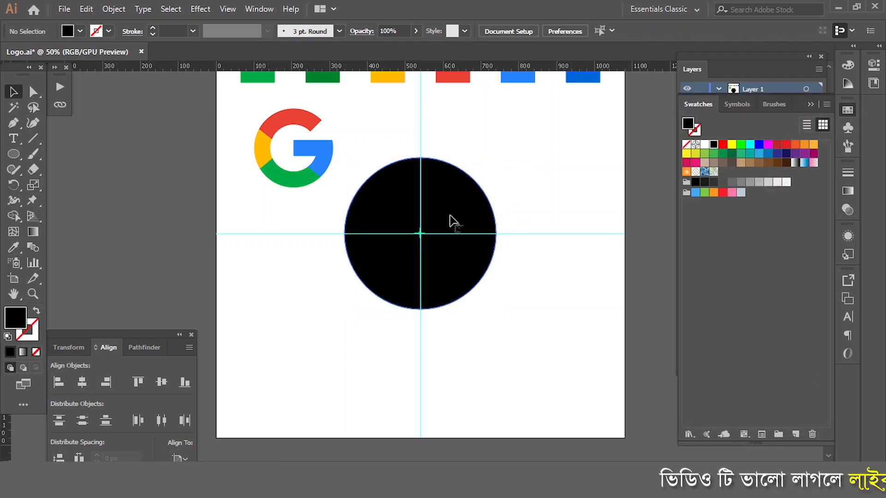
{"action": "key", "text": "v"}
{"action": "left_click", "coordinate": [524, 310]}
Create an inner concentric circle from the black circle with Offset Path at -90 px, previewing the result.
{"action": "left_click", "coordinate": [455, 279]}
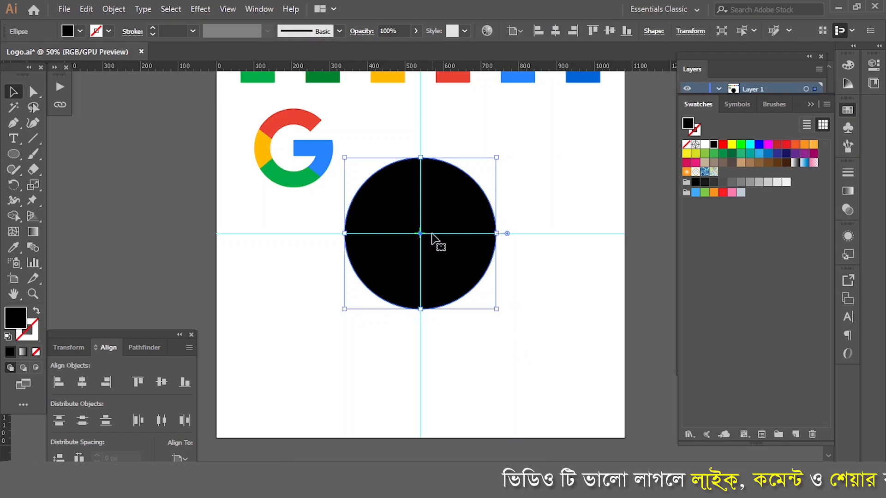
{"action": "left_click", "coordinate": [114, 9]}
{"action": "mouse_move", "coordinate": [170, 300]}
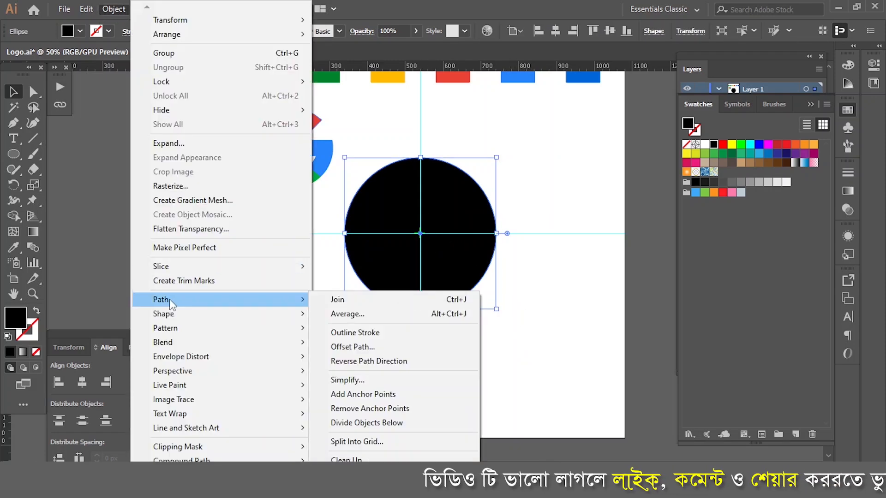
{"action": "left_click", "coordinate": [358, 347]}
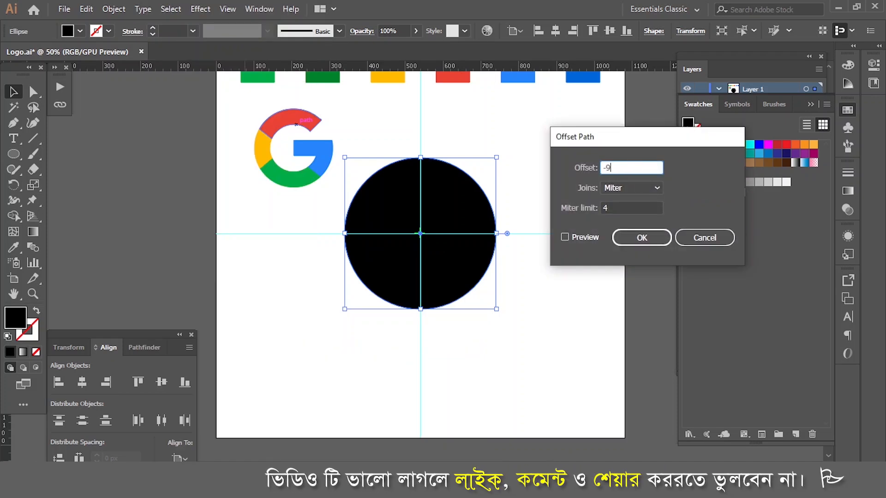
{"action": "left_click", "coordinate": [564, 237]}
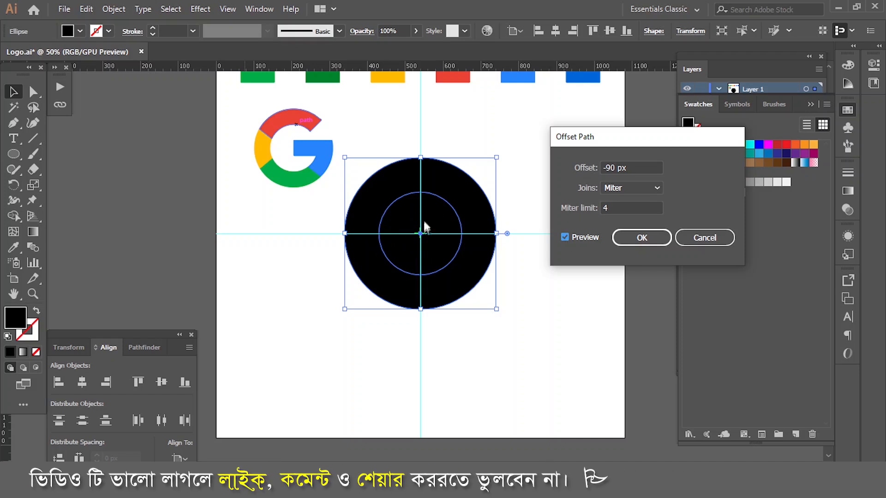
{"action": "left_click", "coordinate": [634, 244]}
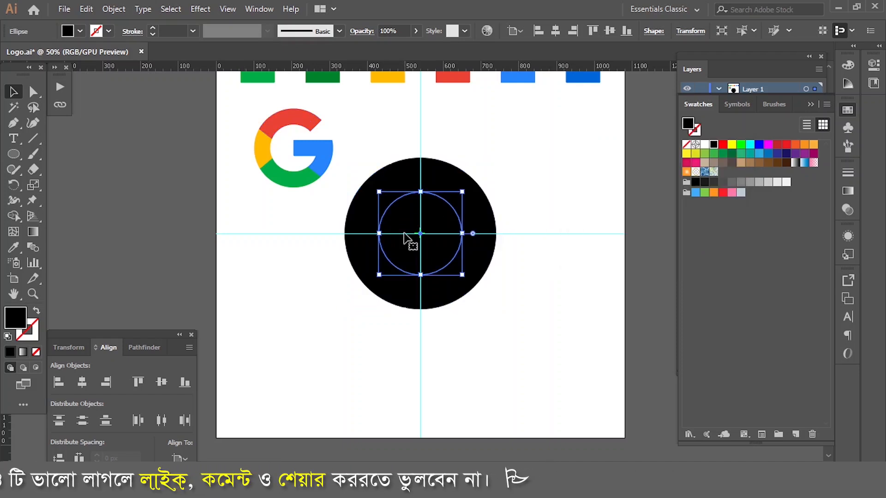
Fill the inner offset circle with white so the shape reads as a black ring, and deselect it.
{"action": "left_click", "coordinate": [704, 148]}
{"action": "left_click", "coordinate": [561, 313]}
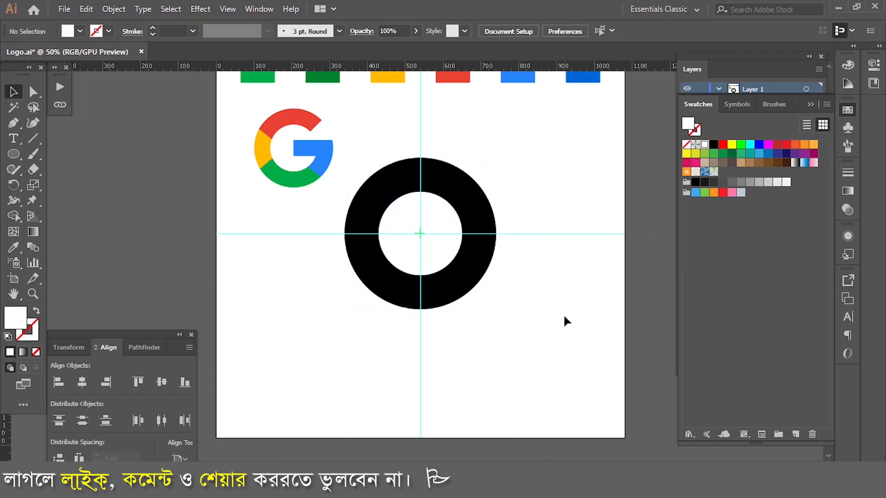
{"action": "left_click_drag", "start_coordinate": [538, 155], "coordinate": [375, 343]}
{"action": "left_click", "coordinate": [512, 323]}
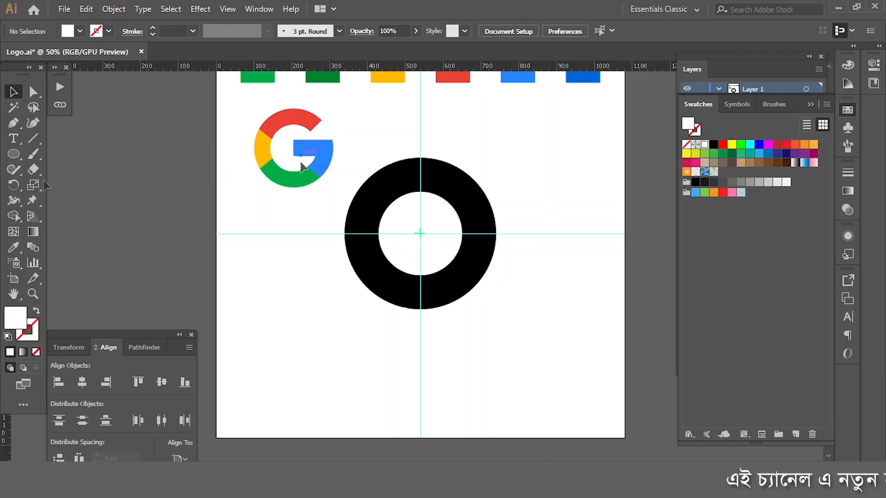
Create a 90 × 90 px square with the Rectangle tool inside the ring and fill it with black.
{"action": "left_click", "coordinate": [19, 156]}
{"action": "left_click", "coordinate": [77, 154]}
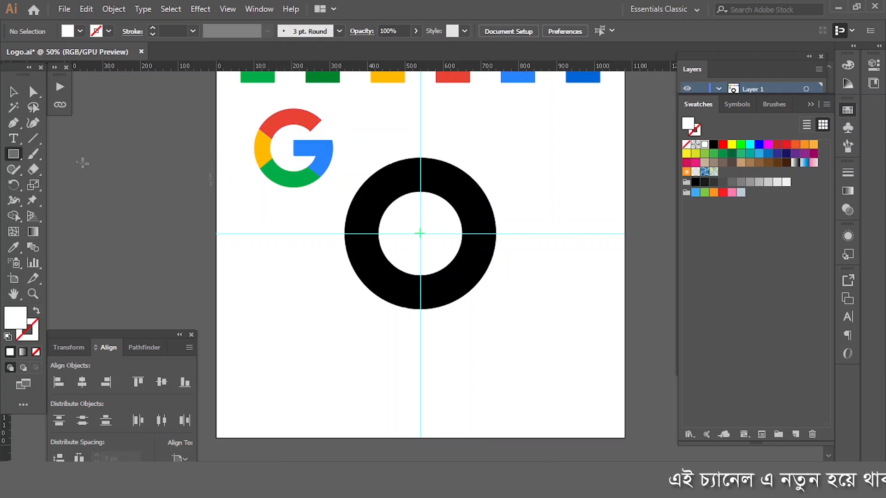
{"action": "left_click", "coordinate": [437, 219]}
{"action": "type", "text": "90"}
{"action": "key", "text": "Tab"}
{"action": "type", "text": "90"}
{"action": "key", "text": "Return"}
{"action": "key", "text": "v"}
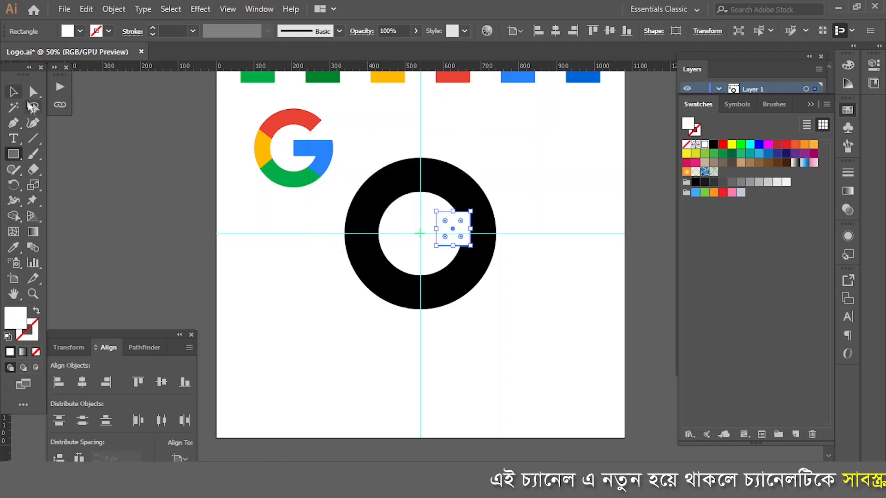
{"action": "left_click", "coordinate": [713, 145]}
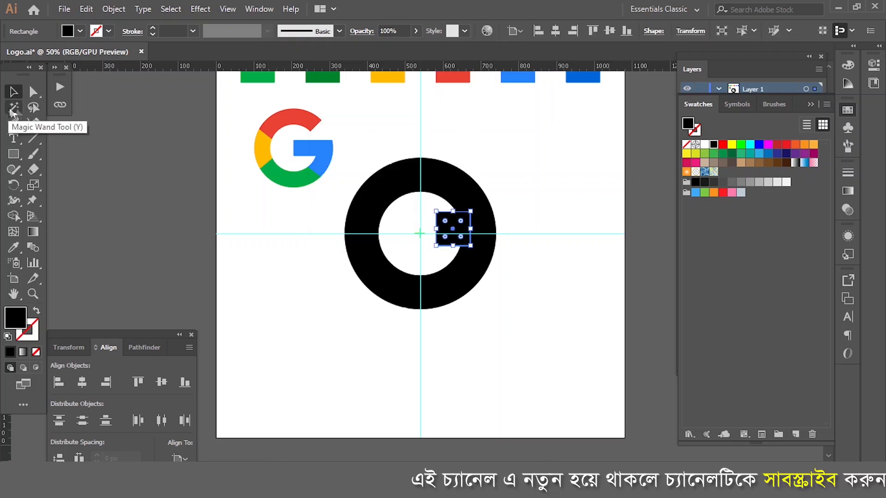
{"action": "key", "text": "ctrl+shift+a"}
Center the black square horizontally and vertically on the artboard and deselect it.
{"action": "left_click", "coordinate": [449, 224]}
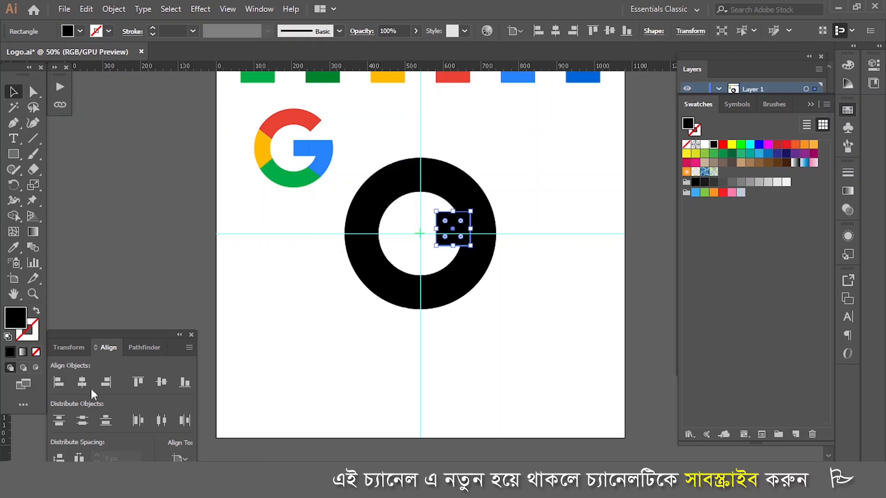
{"action": "left_click", "coordinate": [82, 381]}
{"action": "left_click", "coordinate": [161, 381]}
{"action": "left_click", "coordinate": [511, 317]}
Move the square so its left edge sits on the vertical guide, and stretch it rightward into a bar extending past the ring.
{"action": "scroll", "coordinate": [473, 240], "scroll_direction": "up", "scroll_amount": 4}
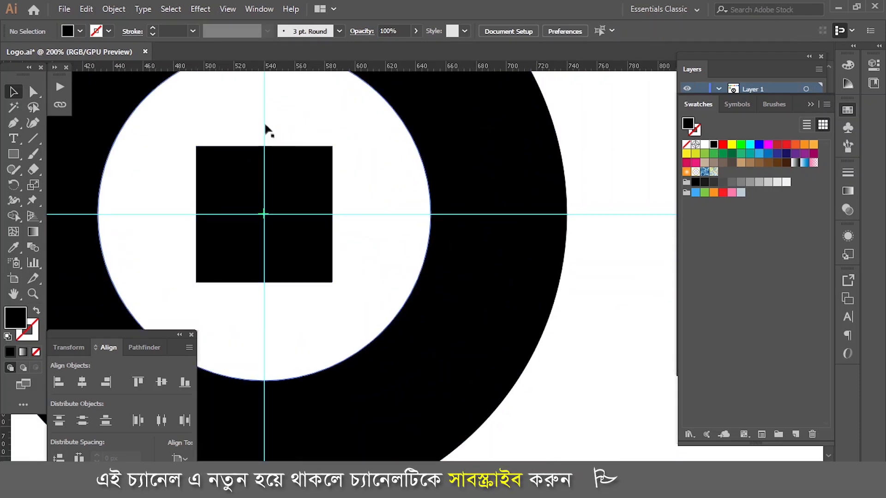
{"action": "left_click_drag", "start_coordinate": [229, 190], "coordinate": [297, 189]}
{"action": "left_click_drag", "start_coordinate": [401, 213], "coordinate": [619, 213]}
{"action": "scroll", "coordinate": [535, 232], "scroll_direction": "down", "scroll_amount": 3}
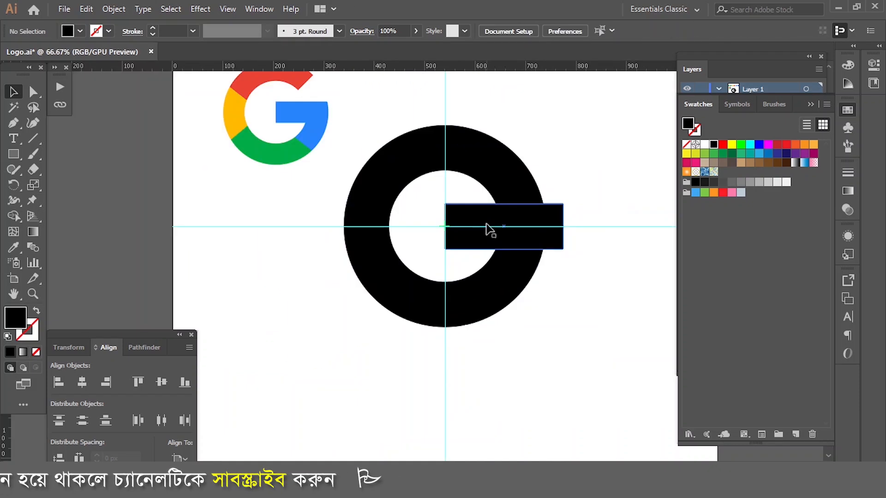
{"action": "left_click_drag", "start_coordinate": [589, 113], "coordinate": [364, 353]}
{"action": "left_click", "coordinate": [364, 353]}
{"action": "left_click_drag", "start_coordinate": [380, 107], "coordinate": [563, 393]}
{"action": "left_click", "coordinate": [563, 393]}
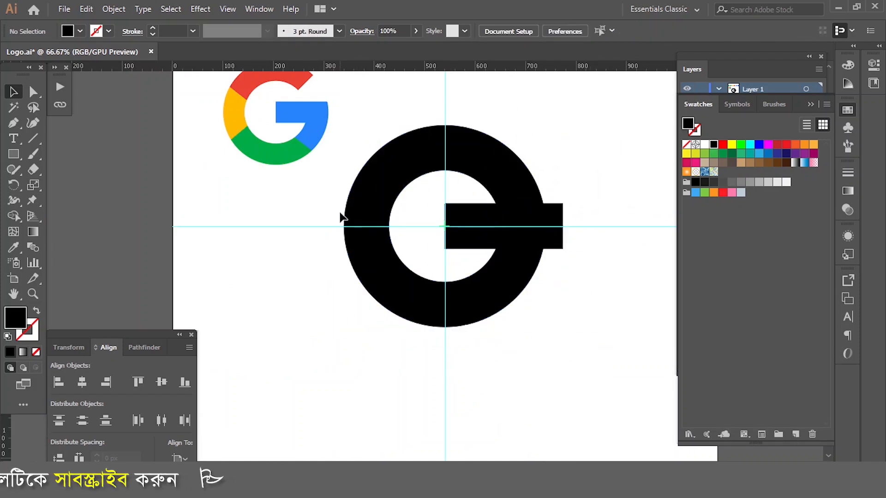
Draw a vertical line about 754 px long along the vertical guide with a 0.5 pt stroke and center it on the artboard.
{"action": "scroll", "coordinate": [223, 125], "scroll_direction": "up", "scroll_amount": 1}
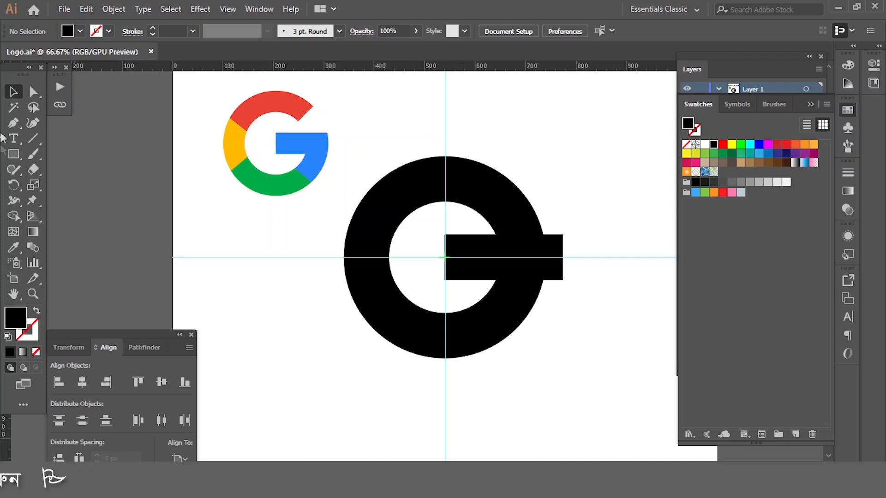
{"action": "key", "text": "ctrl+minus"}
{"action": "mouse_move", "coordinate": [445, 96]}
{"action": "left_mouse_down"}
{"action": "mouse_move", "coordinate": [434, 340]}
{"action": "mouse_move", "coordinate": [446, 381]}
{"action": "left_mouse_up"}
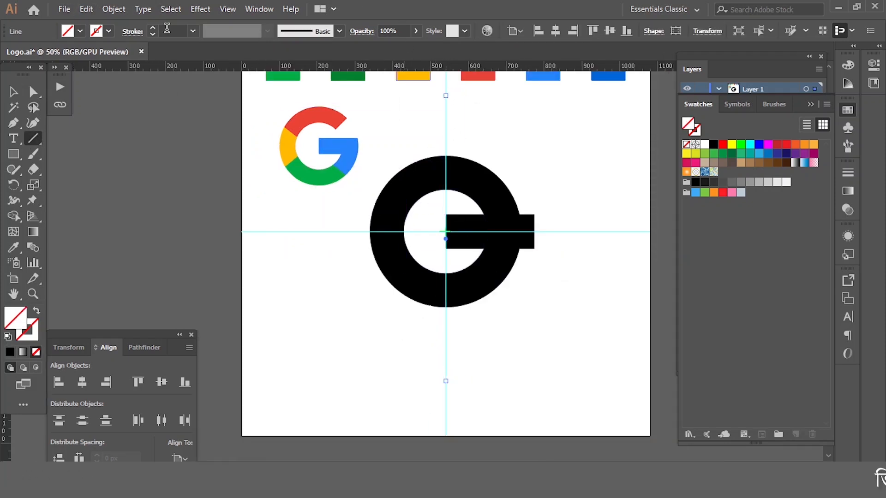
{"action": "left_click", "coordinate": [151, 27]}
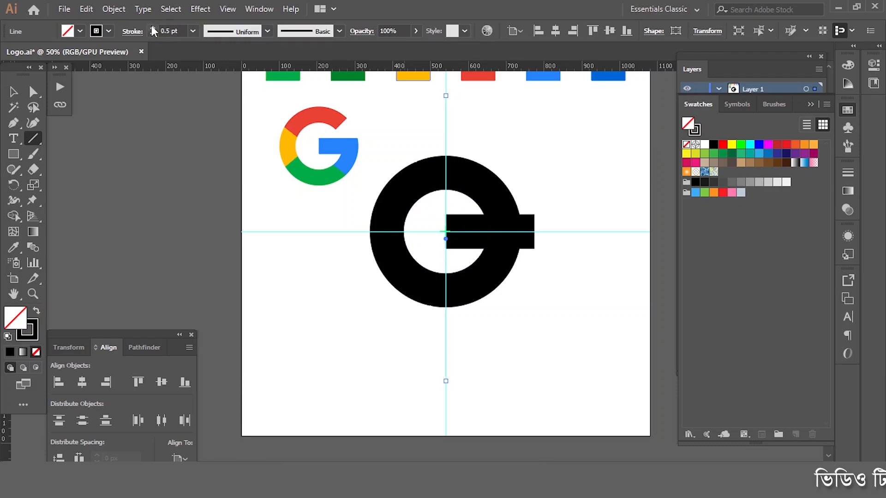
{"action": "key", "text": "v"}
{"action": "left_click_drag", "start_coordinate": [392, 126], "coordinate": [392, 127]}
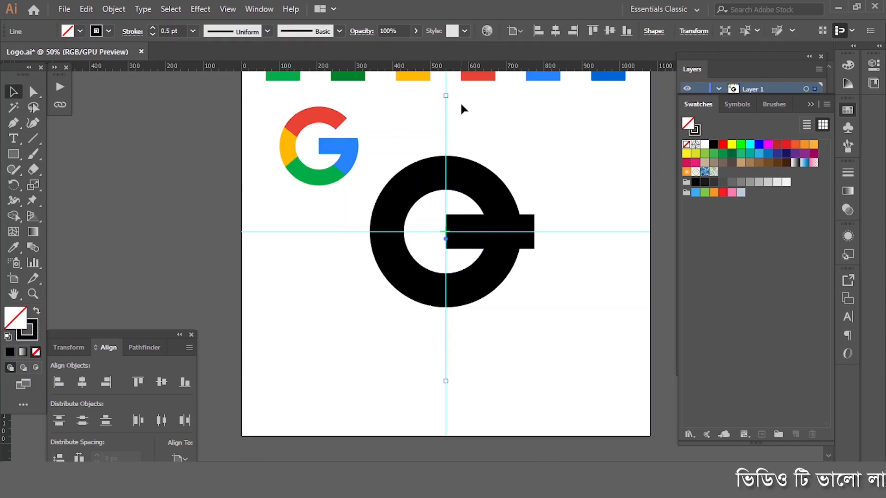
{"action": "scroll", "coordinate": [460, 108], "scroll_direction": "up", "scroll_amount": 1}
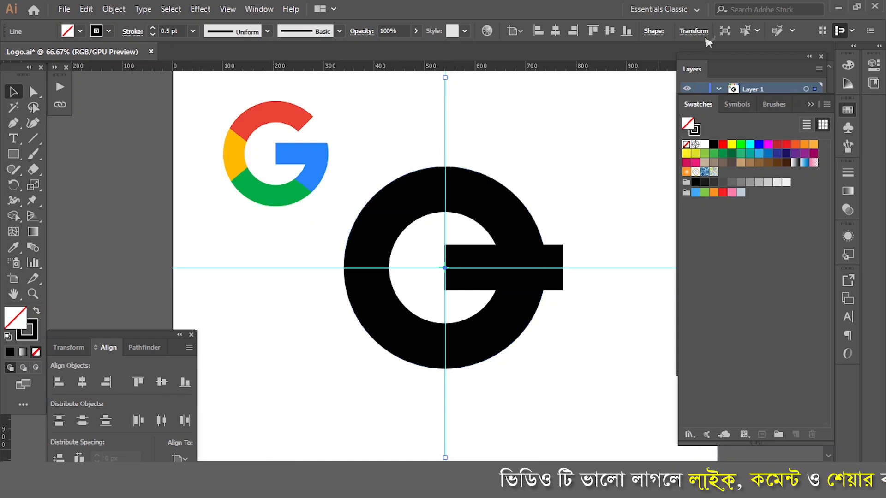
Set the vertical line's rotation to 45° and deselect it.
{"action": "left_click", "coordinate": [693, 31]}
{"action": "left_click", "coordinate": [610, 84]}
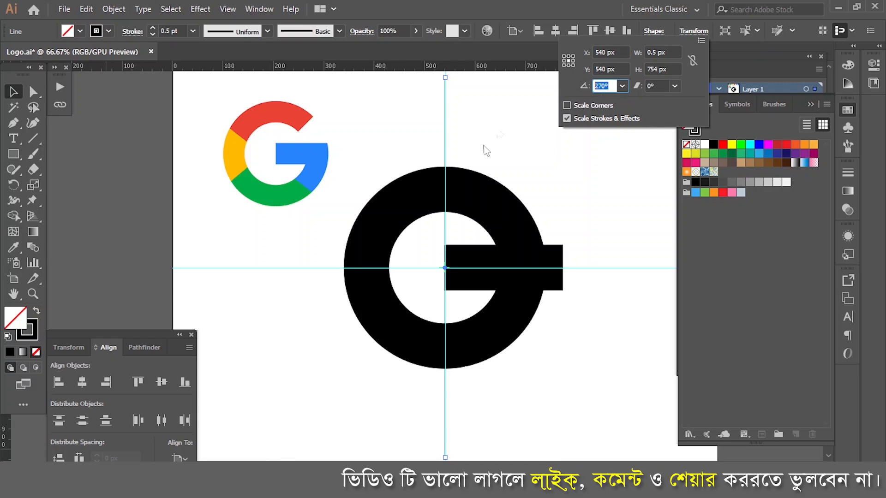
{"action": "left_click", "coordinate": [72, 350]}
{"action": "left_click", "coordinate": [71, 349]}
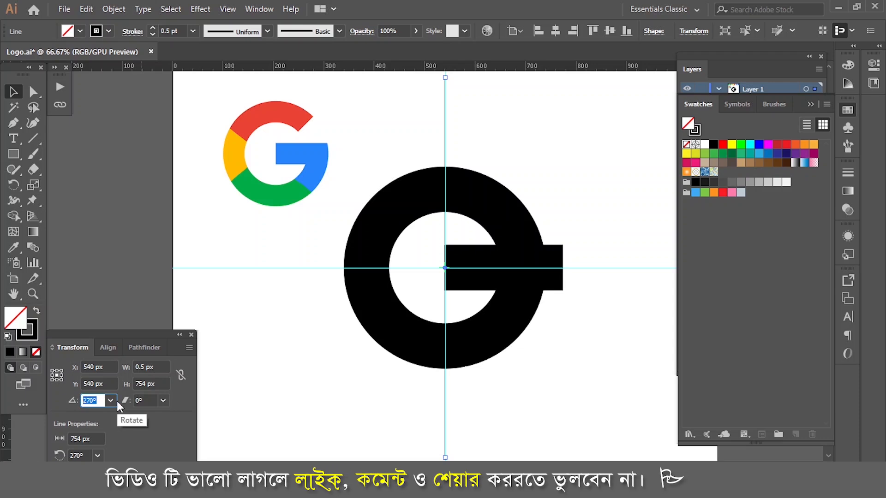
{"action": "type", "text": "45"}
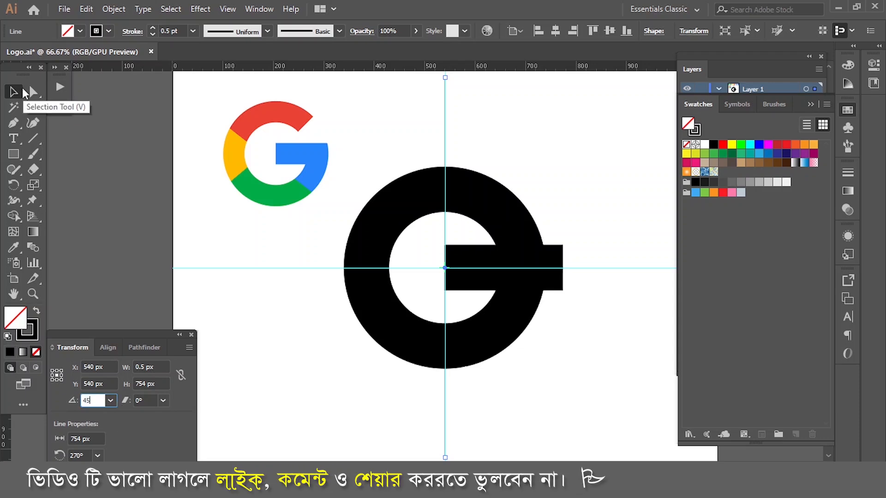
{"action": "left_click", "coordinate": [24, 93]}
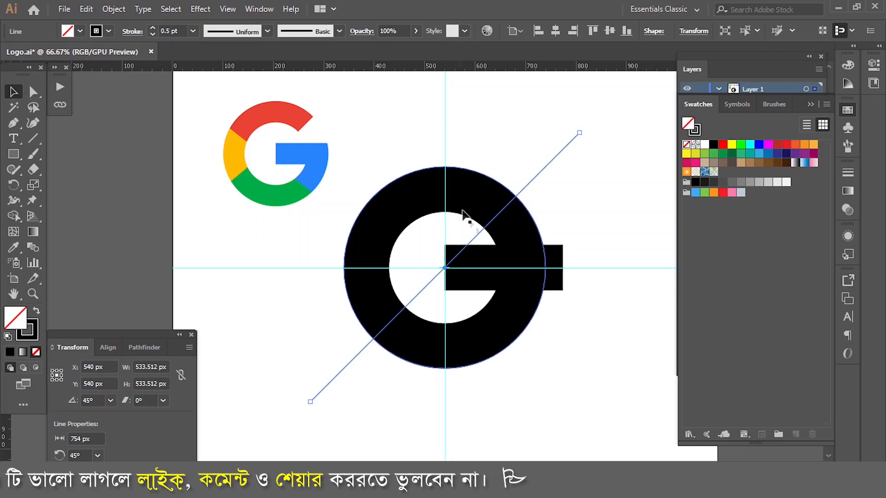
{"action": "left_click", "coordinate": [543, 362]}
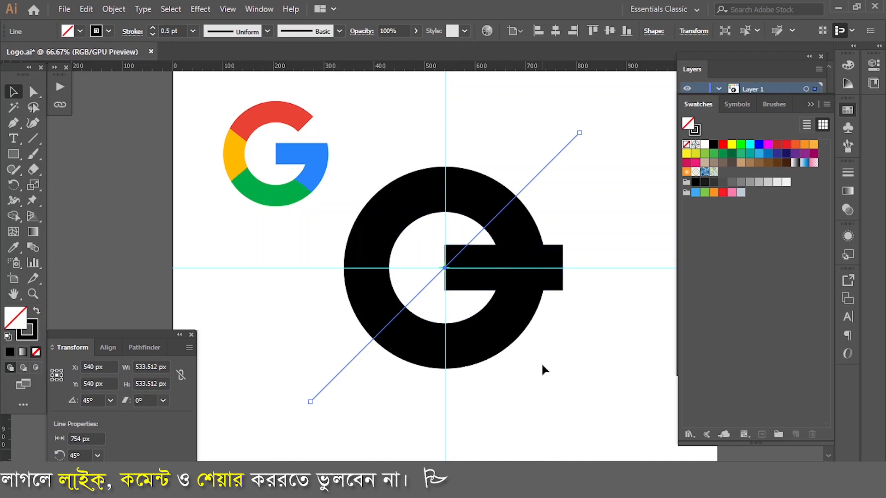
Draw a second vertical line about 713 px long along the vertical guide and center it on the artboard.
{"action": "key", "text": "backslash"}
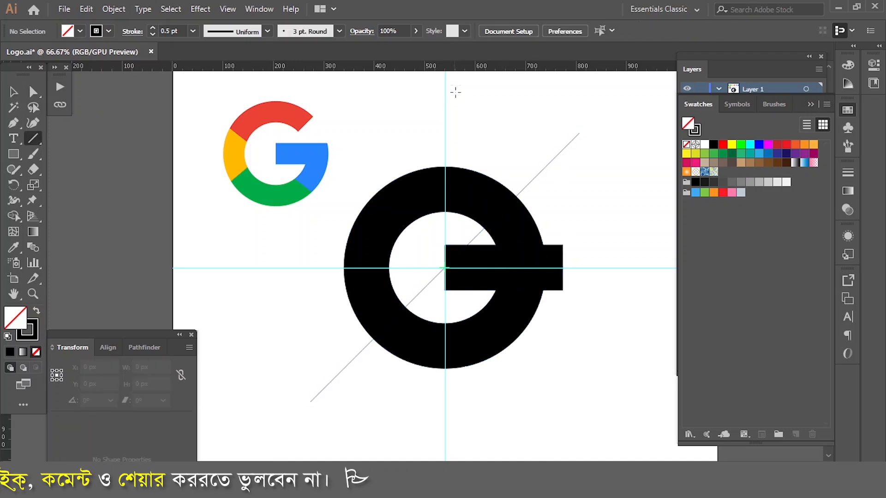
{"action": "left_click_drag", "start_coordinate": [444, 77], "coordinate": [444, 435]}
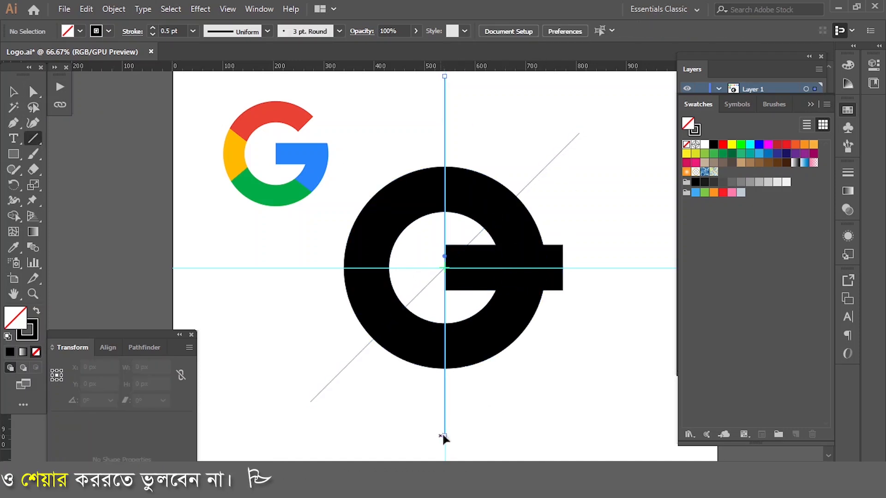
{"action": "left_click", "coordinate": [109, 349]}
{"action": "key", "text": "v"}
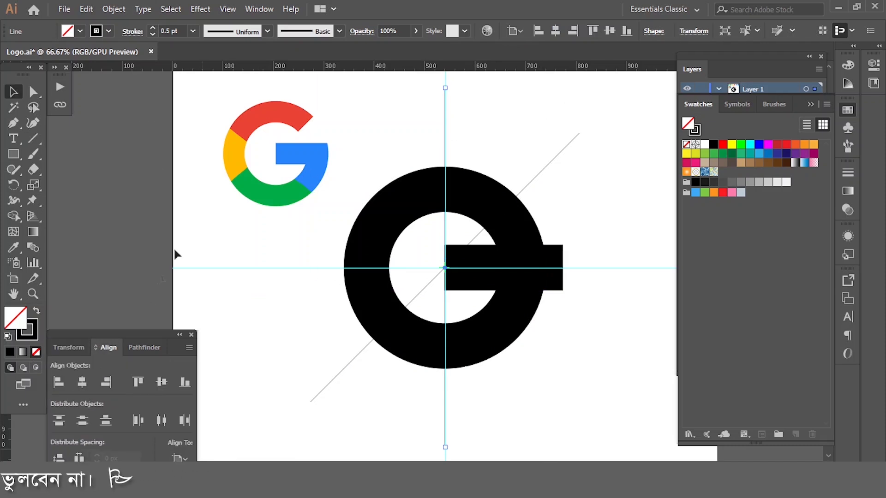
Rotate the second line to 220° and move it up until its midpoint meets the bar's upper-left corner.
{"action": "left_click", "coordinate": [69, 347]}
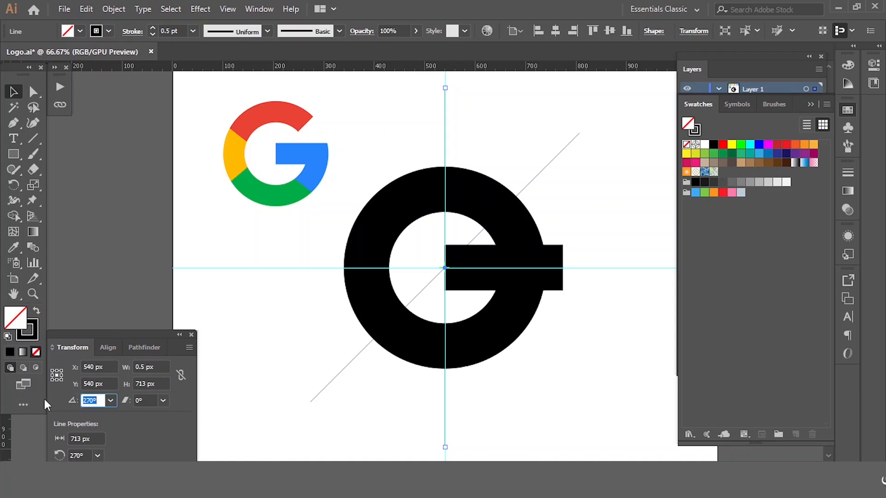
{"action": "type", "text": "220"}
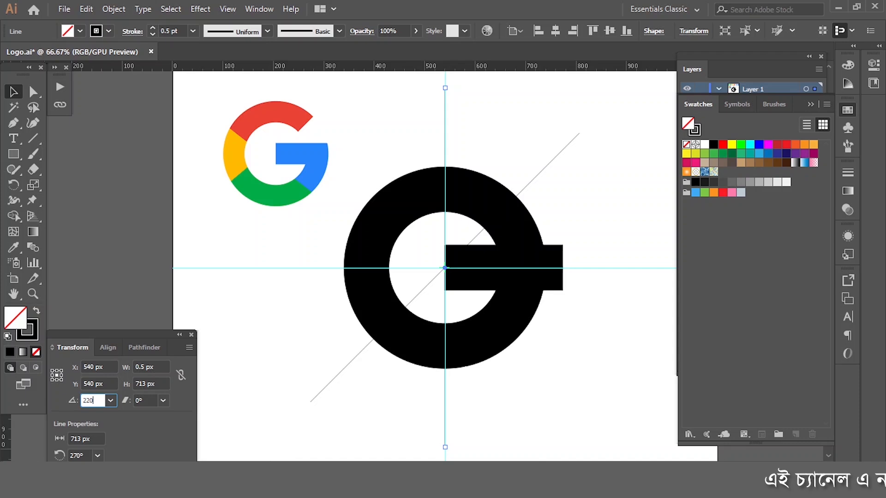
{"action": "key", "text": "Return"}
{"action": "scroll", "coordinate": [489, 254], "scroll_direction": "up", "scroll_amount": 2}
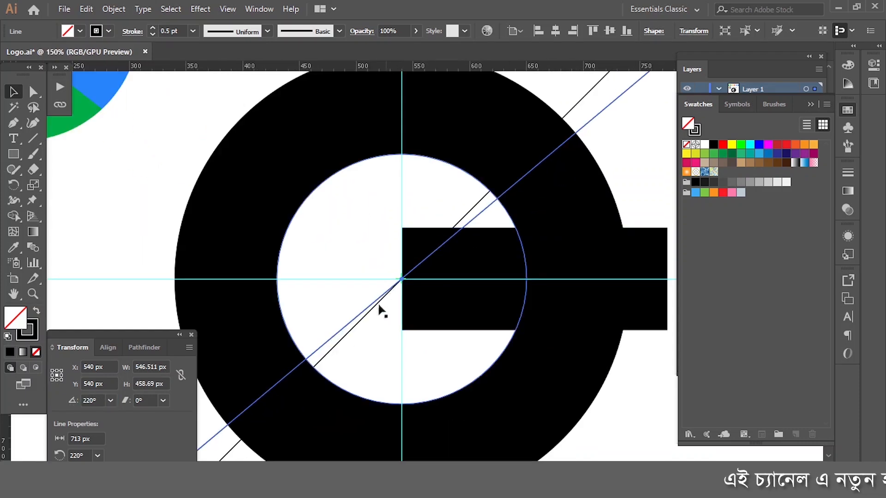
{"action": "left_click_drag", "start_coordinate": [332, 339], "coordinate": [322, 290]}
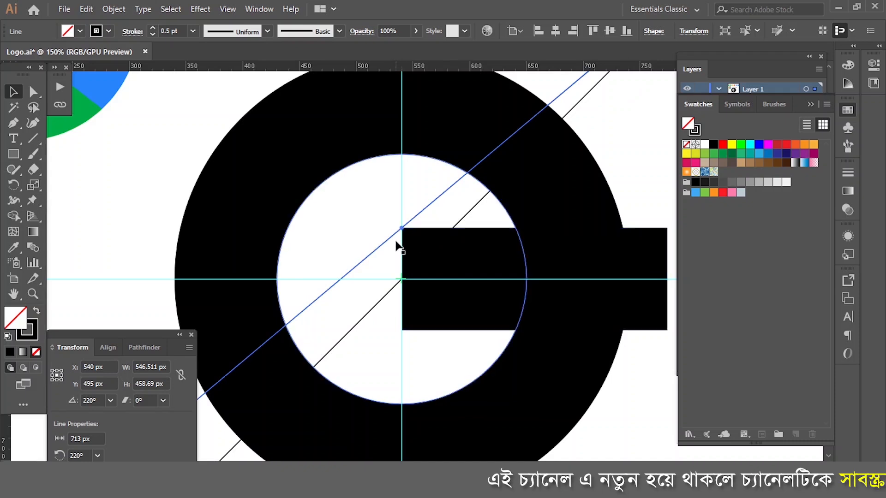
{"action": "scroll", "coordinate": [403, 230], "scroll_direction": "down", "scroll_amount": 2}
{"action": "key", "text": "ctrl+shift+a"}
Draw a third vertical line about 682 px long along the vertical guide and center it on the artboard.
{"action": "key", "text": "backslash"}
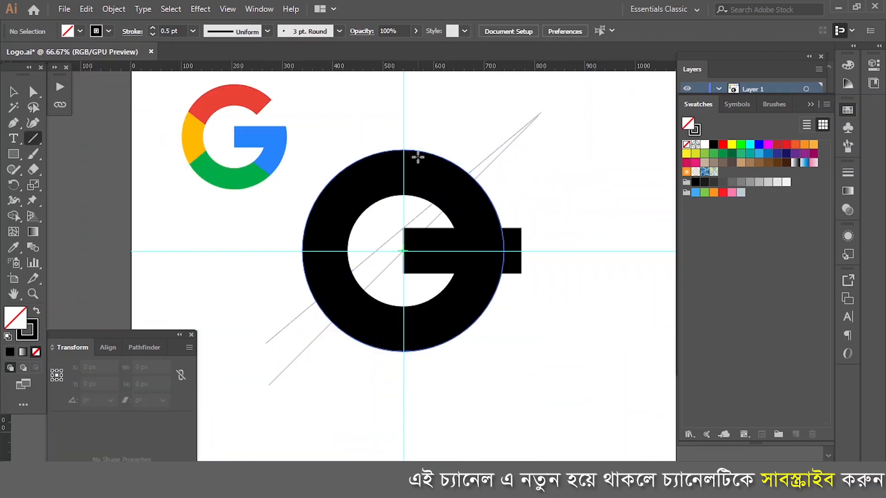
{"action": "scroll", "coordinate": [411, 116], "scroll_direction": "up", "scroll_amount": 2}
{"action": "mouse_move", "coordinate": [403, 81]}
{"action": "left_mouse_down"}
{"action": "mouse_move", "coordinate": [416, 421]}
{"action": "mouse_move", "coordinate": [404, 424]}
{"action": "left_mouse_up"}
{"action": "key", "text": "v"}
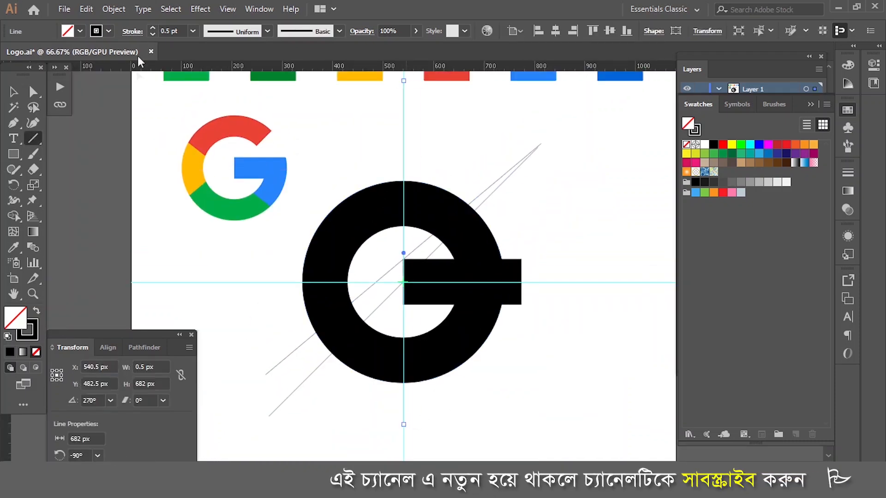
{"action": "left_click", "coordinate": [109, 347]}
{"action": "left_click", "coordinate": [161, 382]}
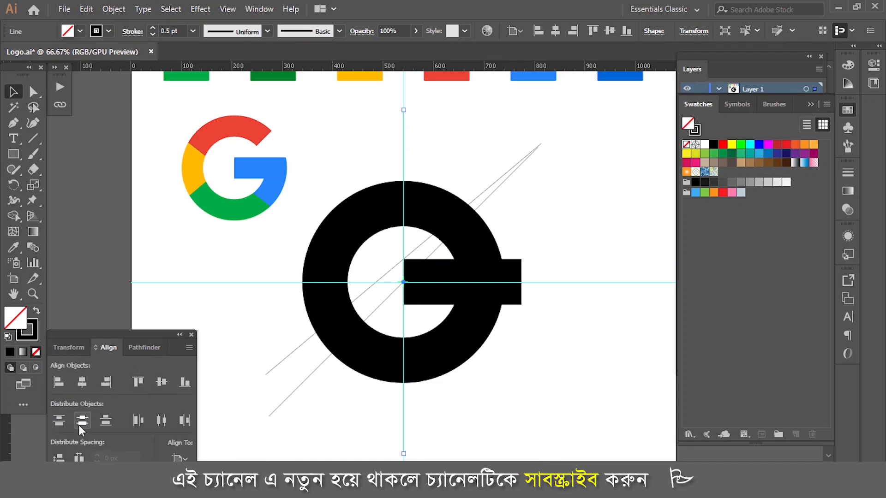
{"action": "left_click", "coordinate": [68, 348]}
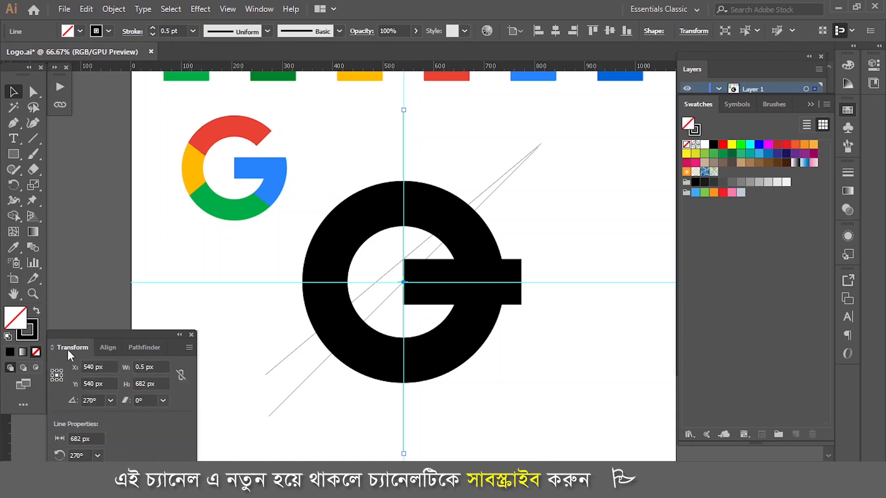
Rotate the third line to 142° and move it down 45 px until its midpoint meets the bar's lower-left corner.
{"action": "left_click", "coordinate": [92, 400]}
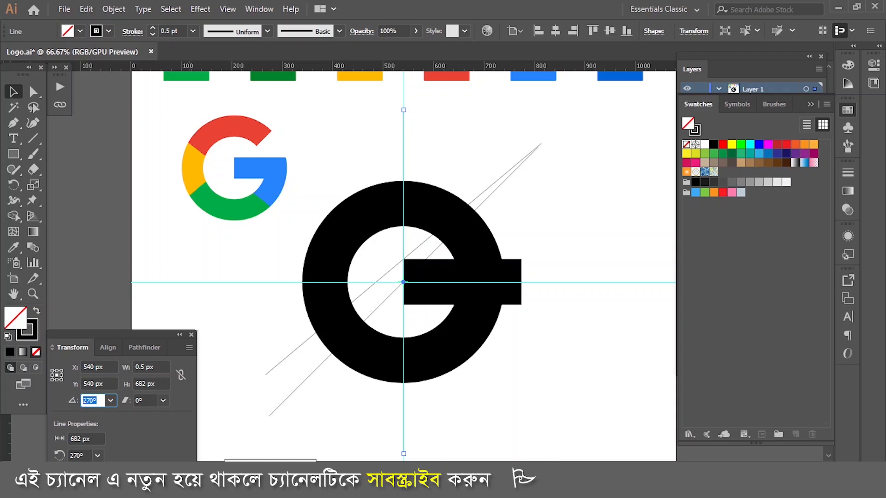
{"action": "type", "text": "142"}
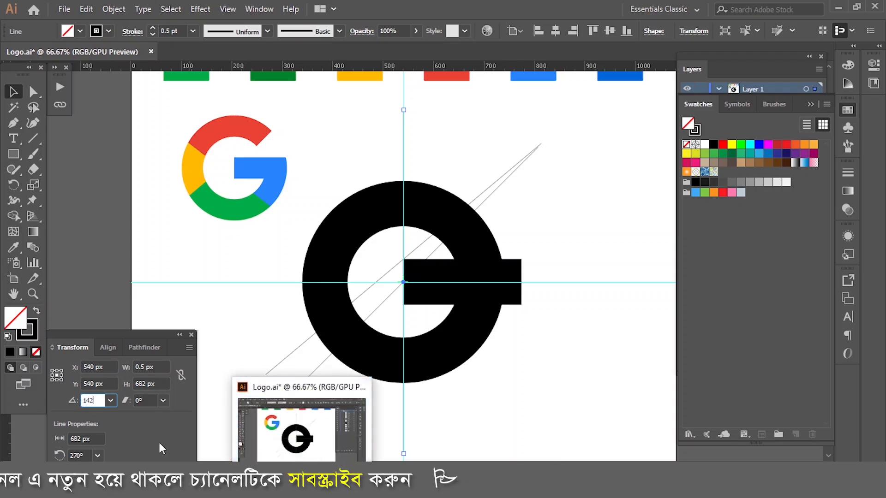
{"action": "key", "text": "Return"}
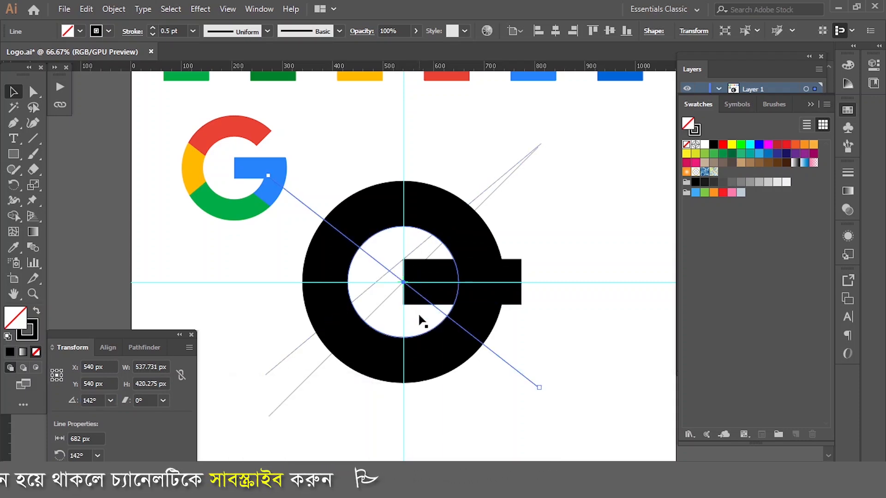
{"action": "scroll", "coordinate": [403, 300], "scroll_direction": "up", "scroll_amount": 2}
{"action": "left_click_drag", "start_coordinate": [411, 312], "coordinate": [418, 257]}
{"action": "scroll", "coordinate": [421, 263], "scroll_direction": "down", "scroll_amount": 1}
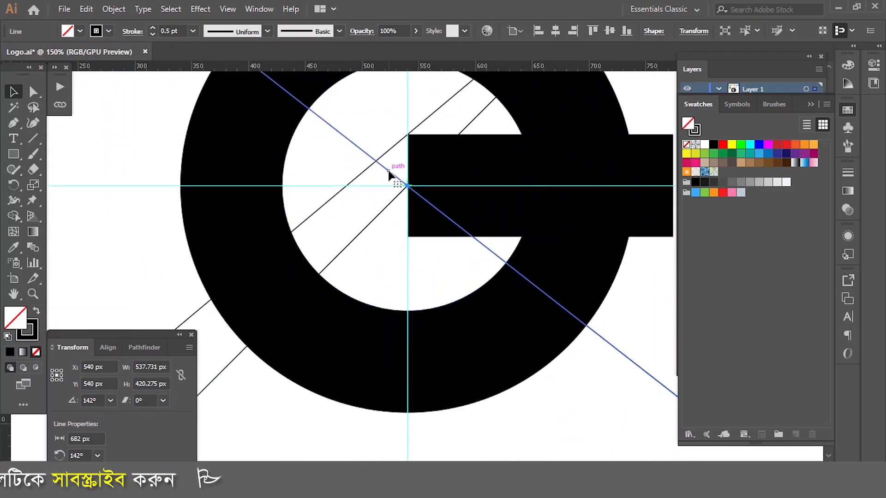
{"action": "left_click_drag", "start_coordinate": [391, 177], "coordinate": [379, 223]}
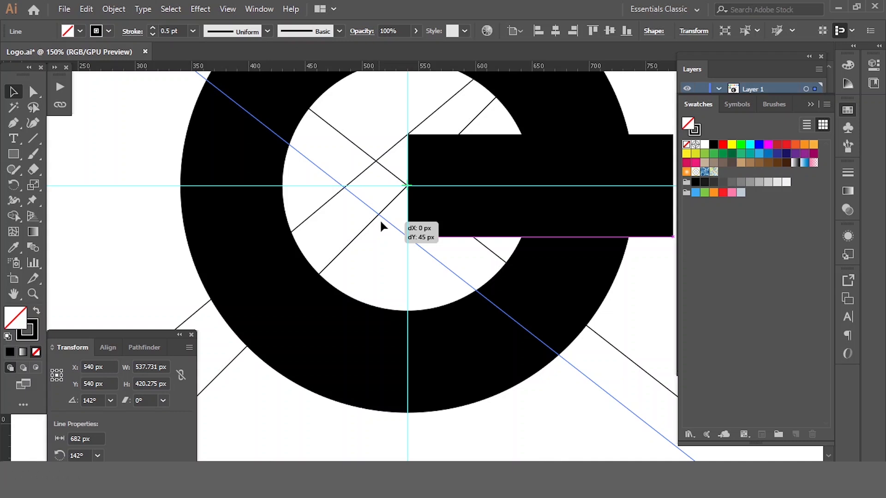
{"action": "left_click_drag", "start_coordinate": [380, 222], "coordinate": [381, 222]}
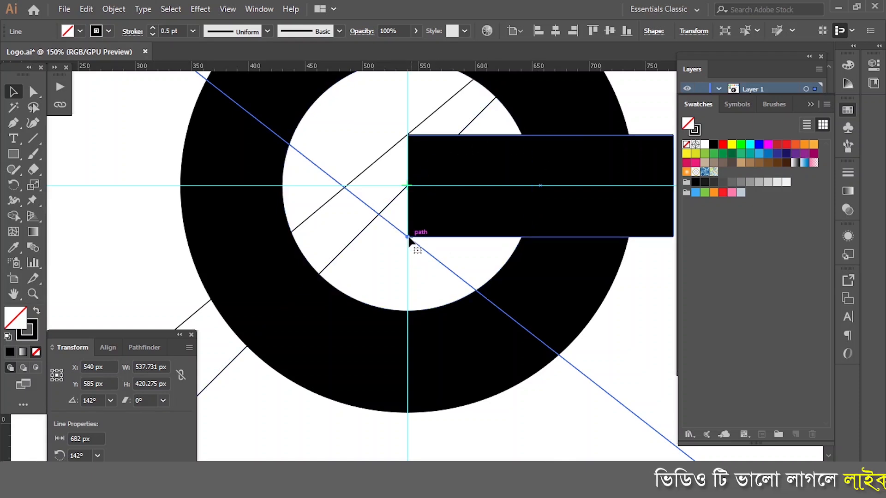
Select the ring, bar and lines and use Shape Builder to cut out the ring's upper-right gap and the bar's overhang.
{"action": "key", "text": "ctrl+minus"}
{"action": "key", "text": "ctrl+minus"}
{"action": "key", "text": "ctrl+a"}
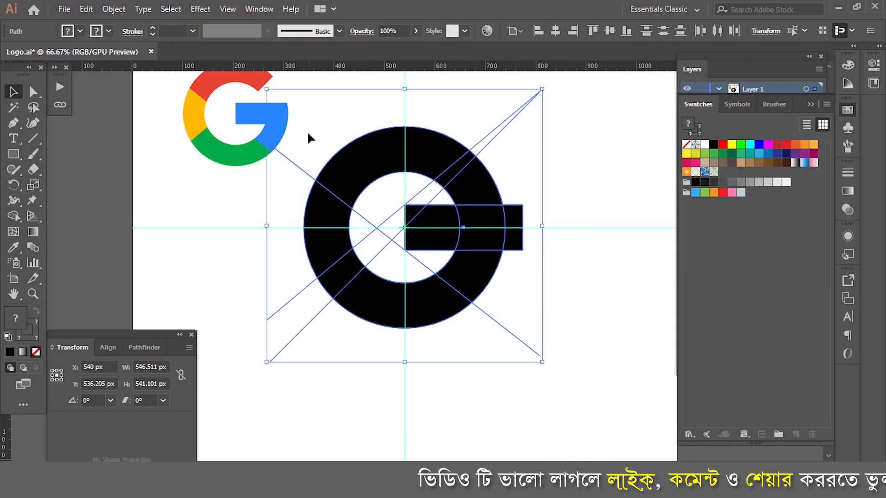
{"action": "left_click", "coordinate": [14, 216]}
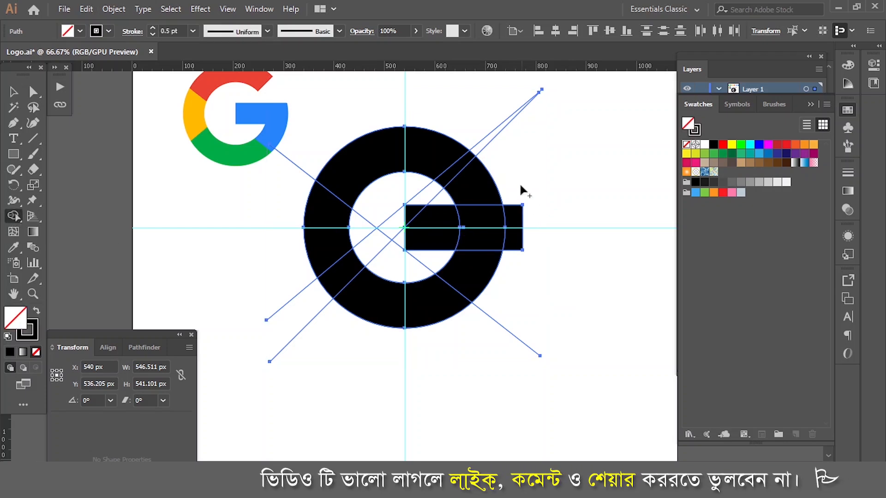
{"action": "left_click", "coordinate": [477, 198]}
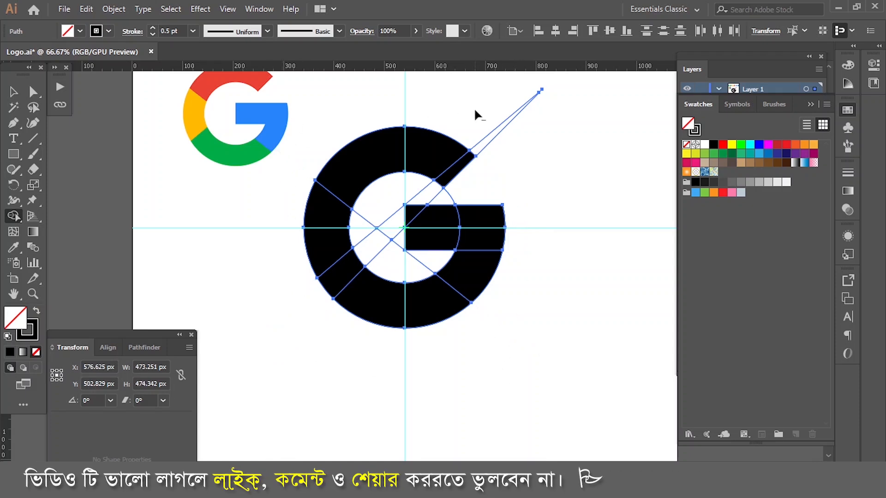
Merge the remaining ring and bar pieces into four logo segments with Shape Builder and remove the leftover line pieces inside the ring.
{"action": "left_click_drag", "start_coordinate": [454, 175], "coordinate": [438, 156]}
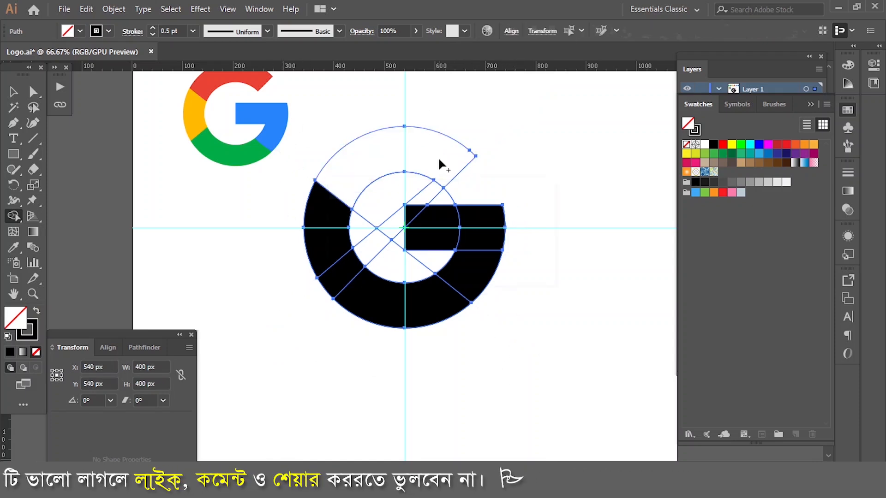
{"action": "left_click", "coordinate": [326, 244]}
{"action": "left_click_drag", "start_coordinate": [339, 275], "coordinate": [357, 287]}
{"action": "mouse_move", "coordinate": [467, 279]}
{"action": "left_mouse_down"}
{"action": "mouse_move", "coordinate": [476, 263]}
{"action": "mouse_move", "coordinate": [474, 228]}
{"action": "mouse_move", "coordinate": [418, 219]}
{"action": "left_mouse_up"}
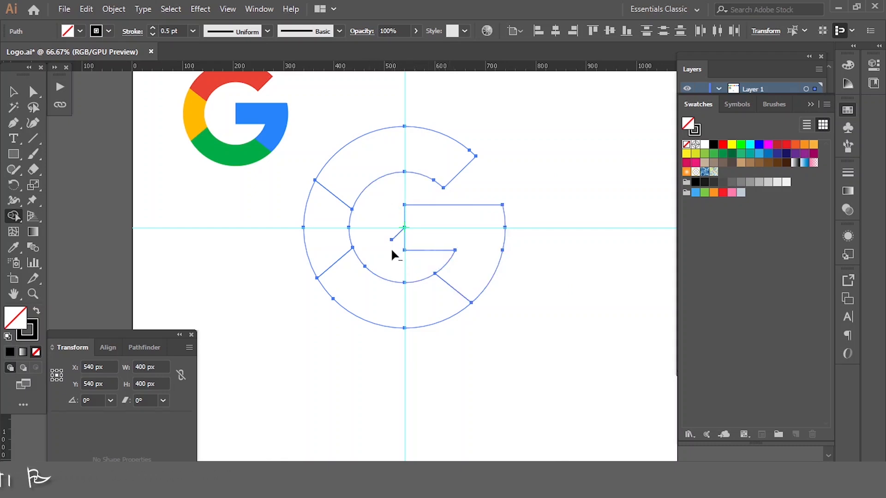
{"action": "scroll", "coordinate": [402, 256], "scroll_direction": "up", "scroll_amount": 2}
{"action": "scroll", "coordinate": [411, 268], "scroll_direction": "down", "scroll_amount": 2}
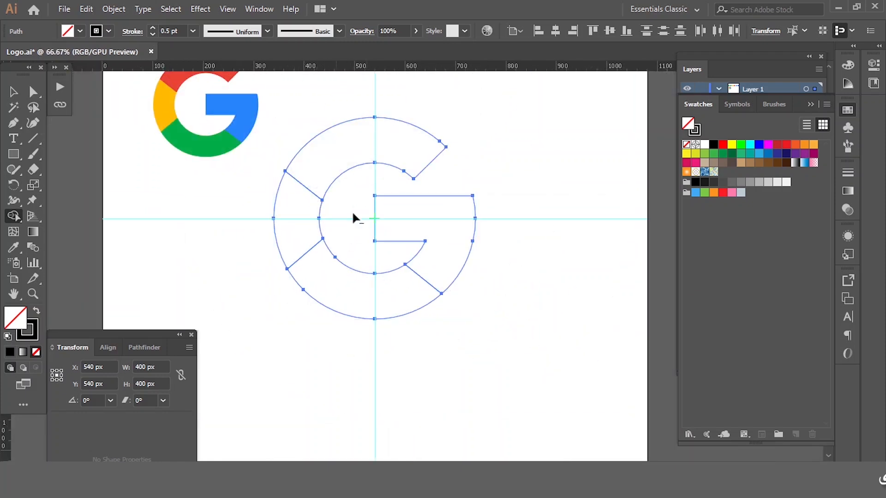
Select all four logo segments, fill them with pure red and deselect them.
{"action": "left_click", "coordinate": [19, 94]}
{"action": "left_click_drag", "start_coordinate": [298, 103], "coordinate": [465, 312]}
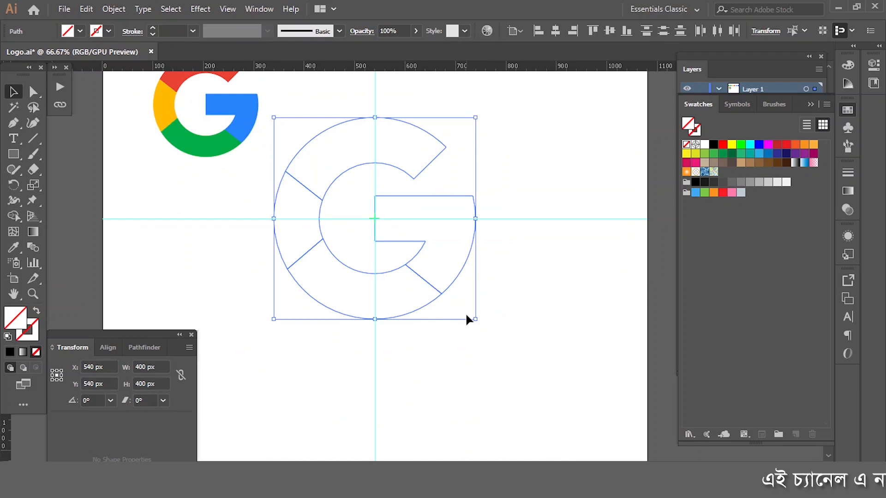
{"action": "left_click", "coordinate": [722, 144]}
{"action": "left_click", "coordinate": [512, 308]}
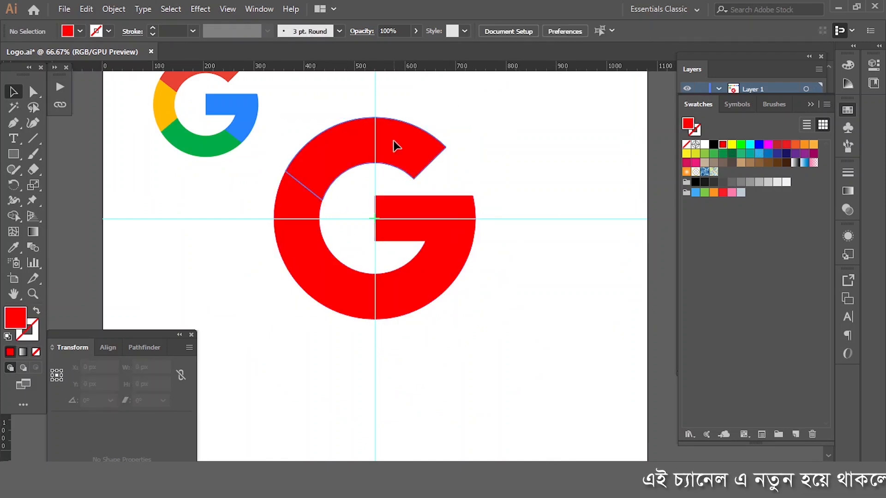
Fill the logo's upper segment with the color sampled from the red reference square and deselect it.
{"action": "left_click", "coordinate": [395, 146]}
{"action": "key", "text": "ctrl+minus"}
{"action": "key", "text": "ctrl+minus"}
{"action": "left_click", "coordinate": [489, 252]}
{"action": "left_click", "coordinate": [405, 240]}
{"action": "key", "text": "i"}
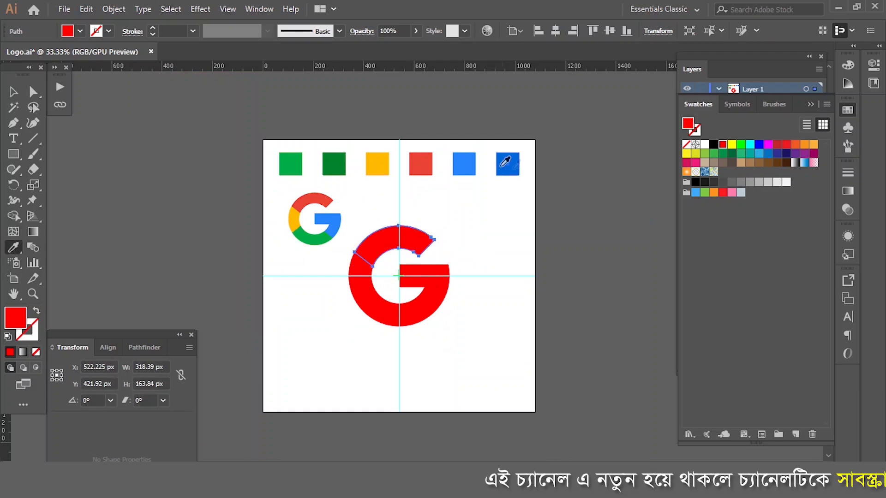
{"action": "left_click", "coordinate": [420, 163]}
{"action": "left_click", "coordinate": [13, 93]}
{"action": "key", "text": "ctrl+plus"}
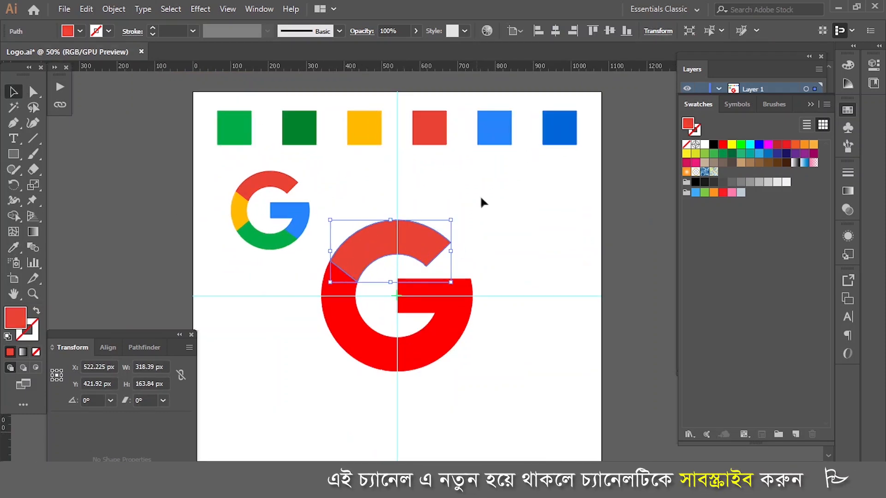
{"action": "left_click", "coordinate": [479, 196]}
Color the left segment from the yellow reference square and the lower segment from the light green reference square.
{"action": "left_click", "coordinate": [340, 300]}
{"action": "left_click", "coordinate": [13, 250]}
{"action": "left_click", "coordinate": [364, 127]}
{"action": "left_click", "coordinate": [32, 91]}
{"action": "left_click", "coordinate": [368, 356]}
{"action": "left_click", "coordinate": [14, 247]}
{"action": "left_click", "coordinate": [234, 128]}
Color the crossbar segment from the light blue reference square, deselect it and hide the guides.
{"action": "left_click", "coordinate": [33, 91]}
{"action": "left_click", "coordinate": [464, 309]}
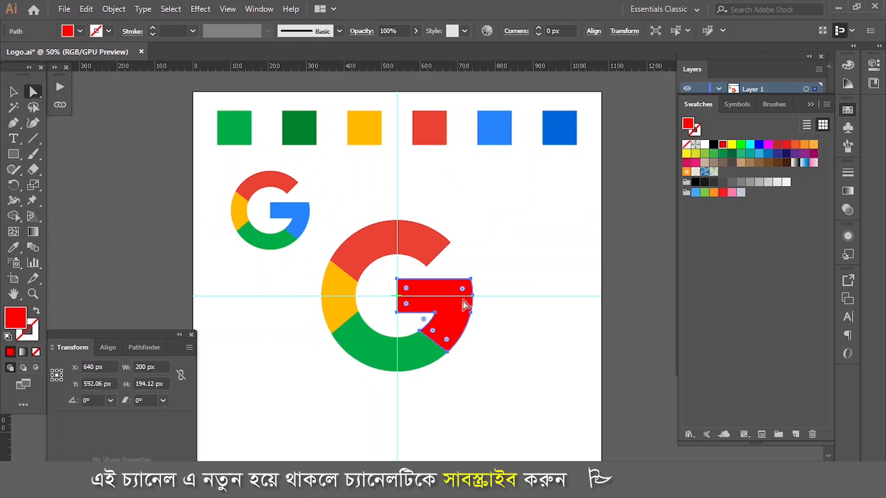
{"action": "left_click", "coordinate": [14, 247]}
{"action": "left_click", "coordinate": [485, 127]}
{"action": "key", "text": "v"}
{"action": "left_click", "coordinate": [522, 223]}
Examine the outlines and colors of the finished logo against the reference logo.
{"action": "scroll", "coordinate": [522, 223], "scroll_direction": "down", "scroll_amount": 1}
{"action": "scroll", "coordinate": [523, 222], "scroll_direction": "down", "scroll_amount": 2}
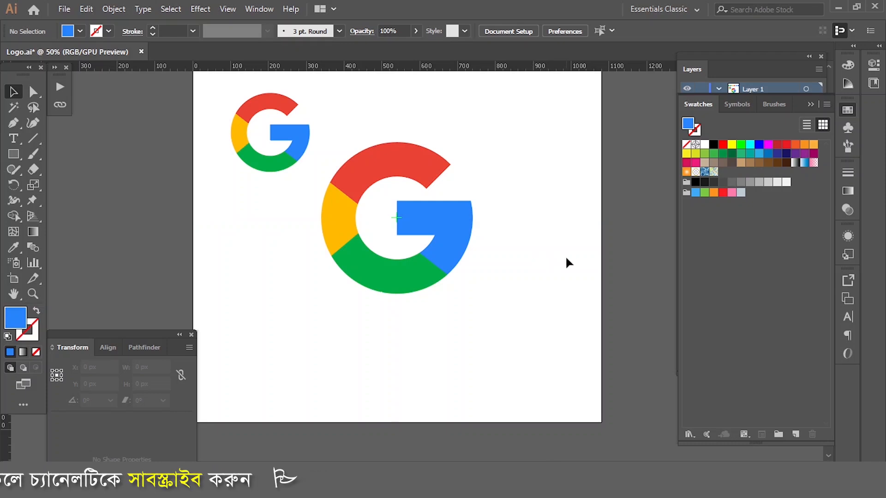
{"action": "left_click_drag", "start_coordinate": [439, 181], "coordinate": [477, 202]}
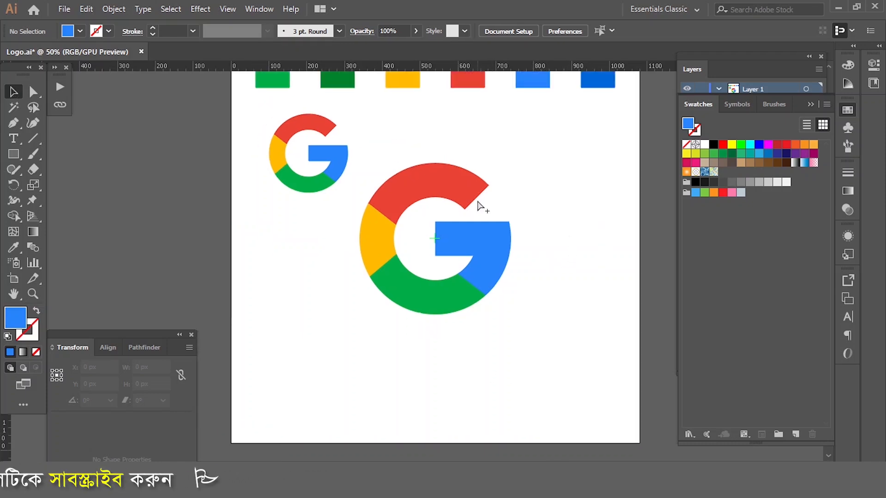
{"action": "key", "text": "ctrl+a"}
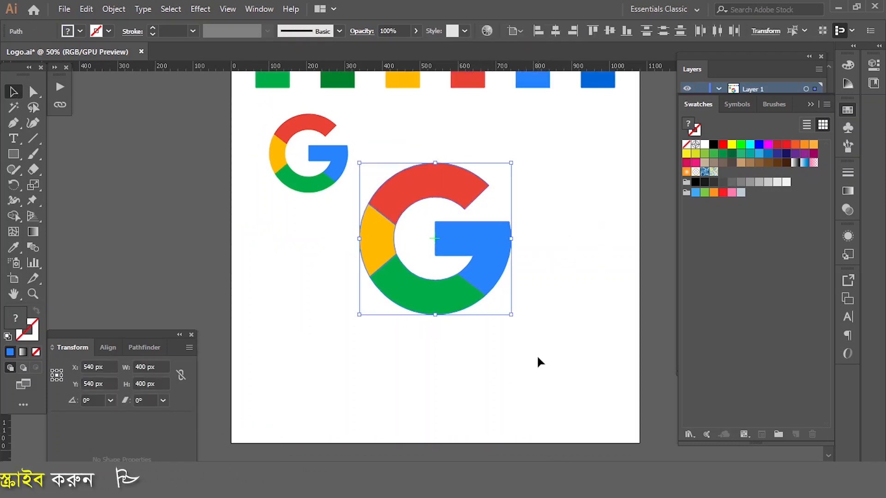
{"action": "left_click", "coordinate": [536, 355]}
{"action": "scroll", "coordinate": [533, 356], "scroll_direction": "up", "scroll_amount": 1}
{"action": "scroll", "coordinate": [533, 355], "scroll_direction": "down", "scroll_amount": 1}
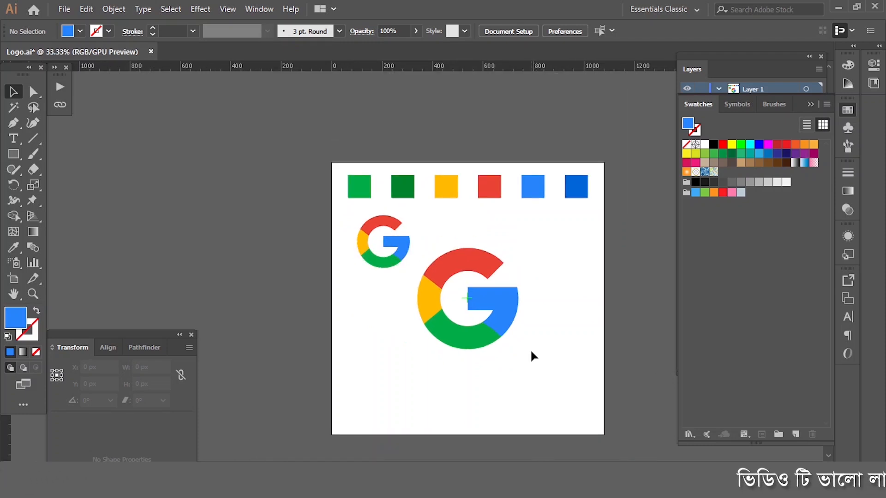
{"action": "scroll", "coordinate": [530, 349], "scroll_direction": "down", "scroll_amount": 1}
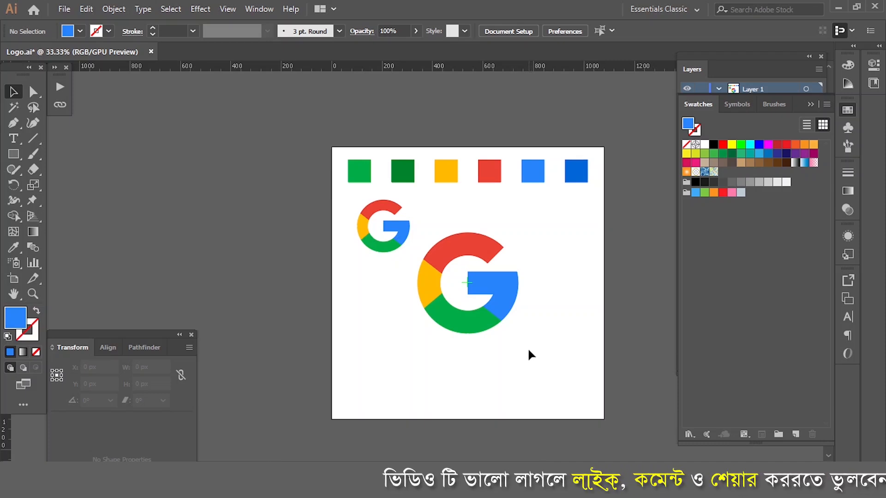